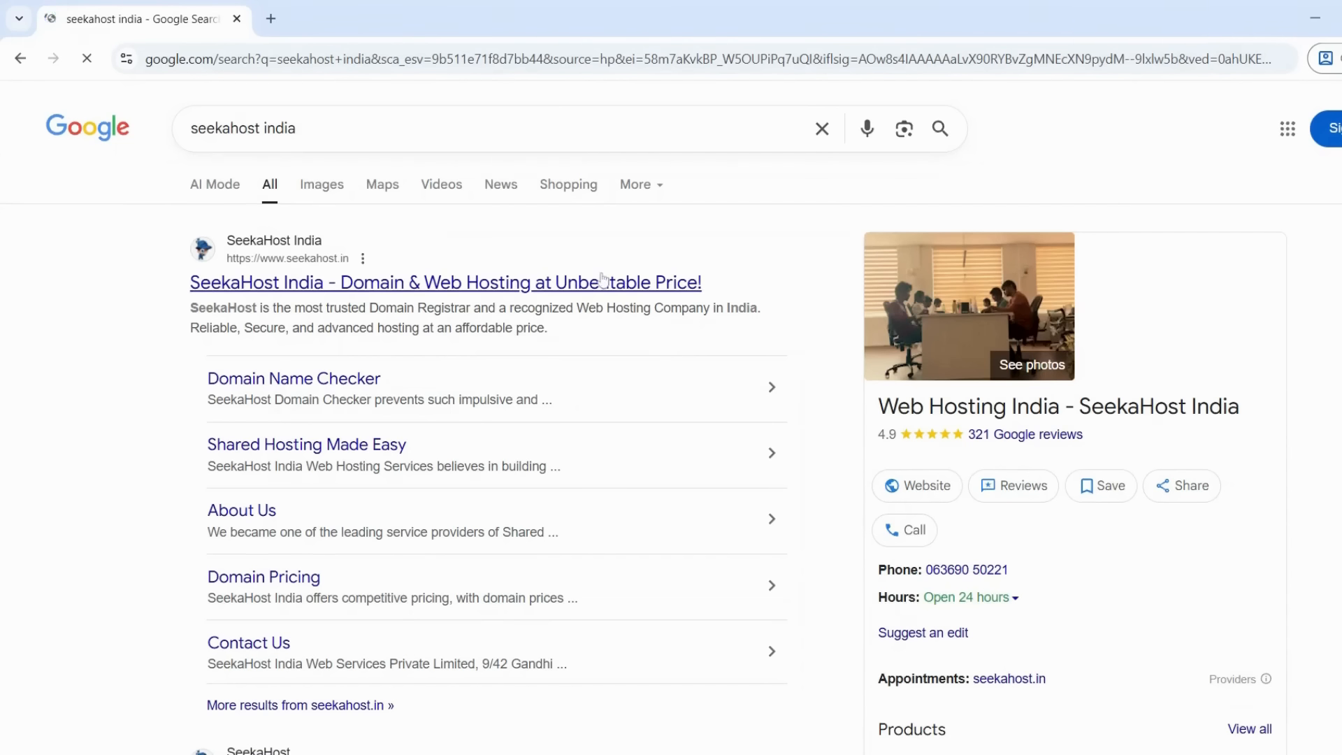
Open the 'SeekaHost India - Domain & Web Hosting' result and go to its Secure Client Login page
left_click(603, 282)
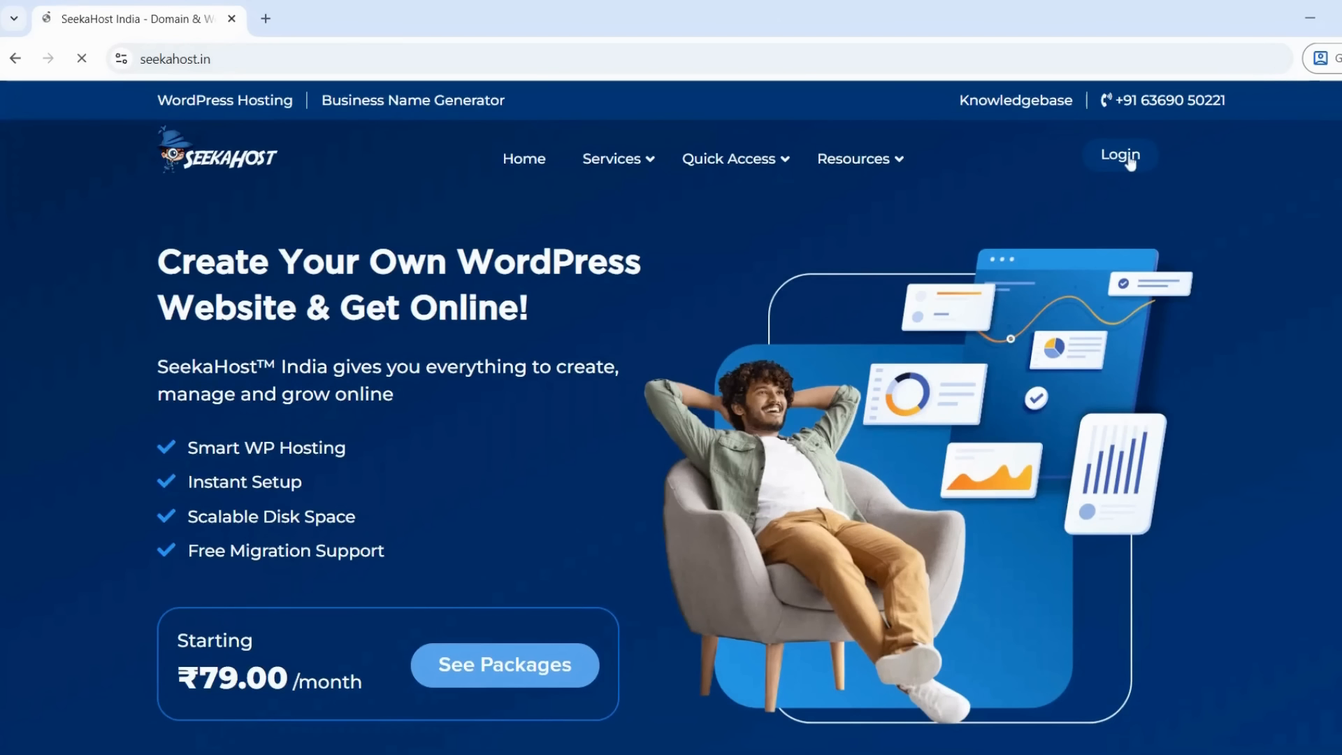
left_click(1121, 156)
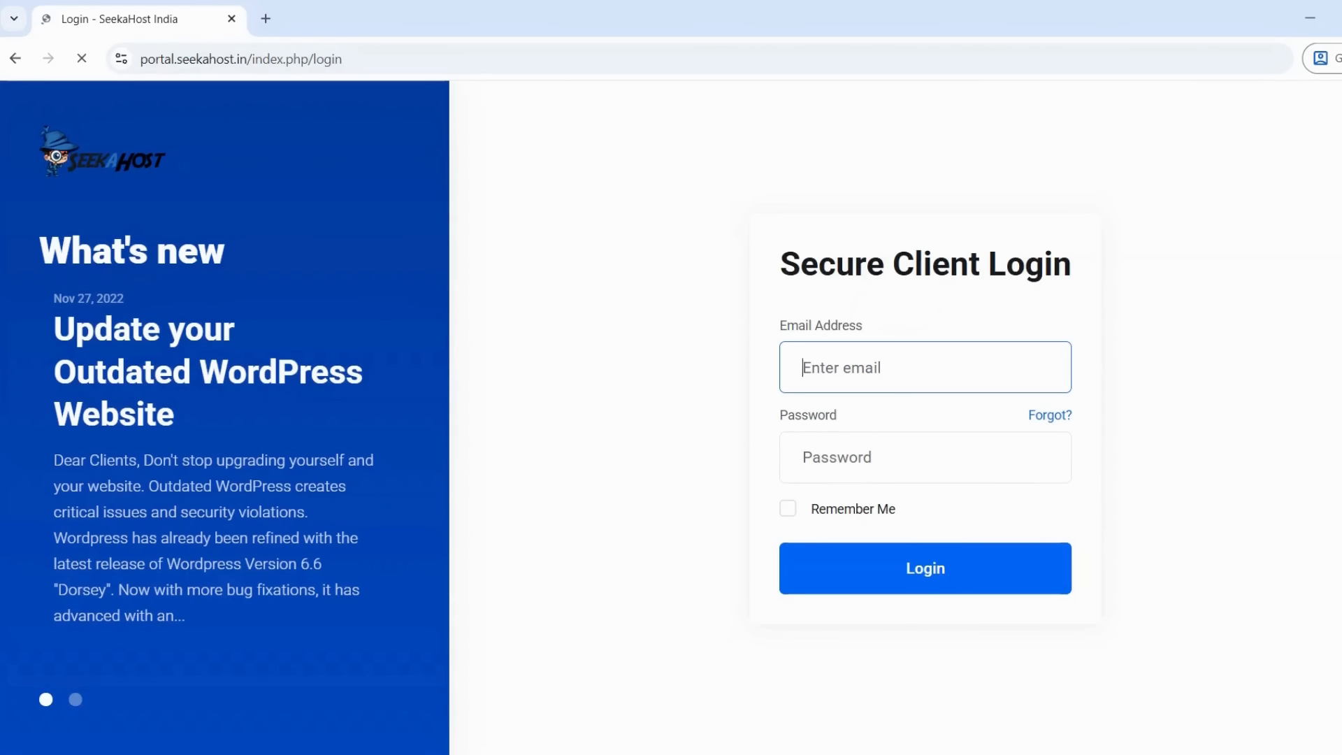
Sign in with the account e-mail and password, with Remember Me, and open the WP - Standard plan's details
key("ctrl+v")
left_click(859, 467)
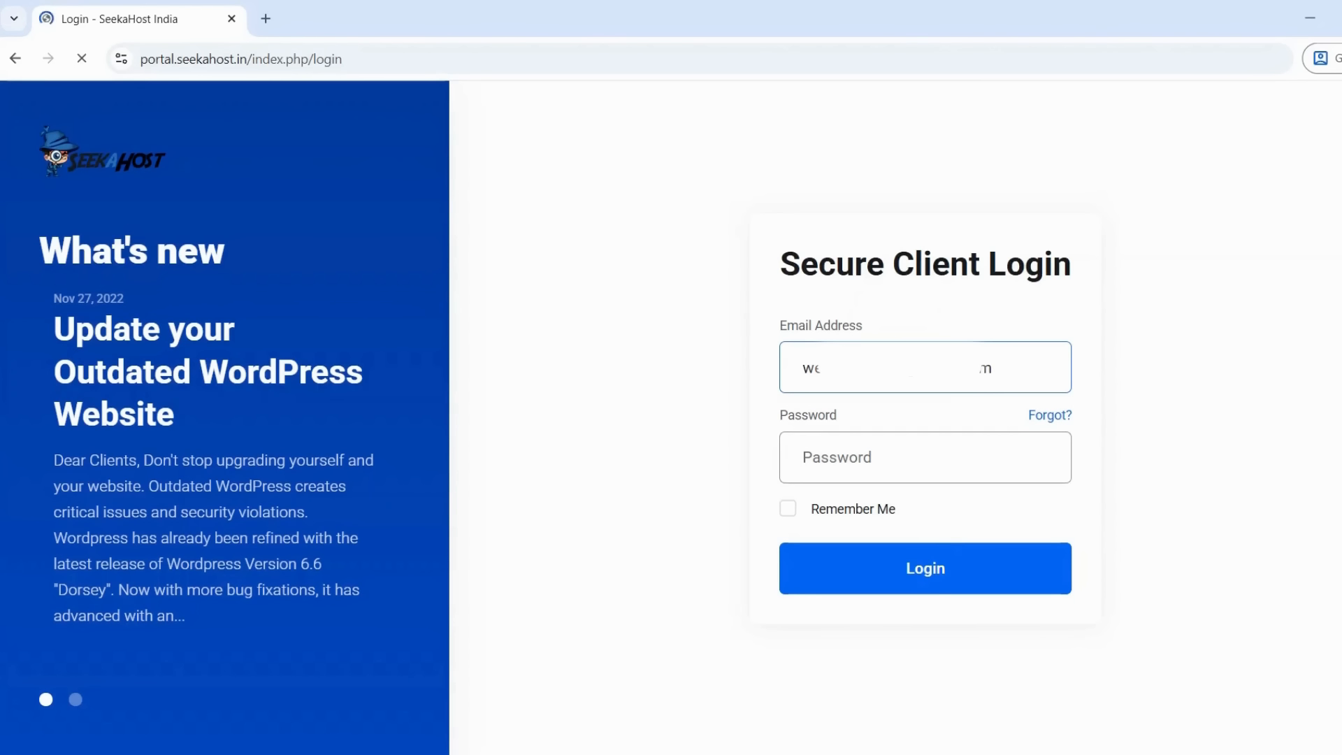
key("ctrl+v")
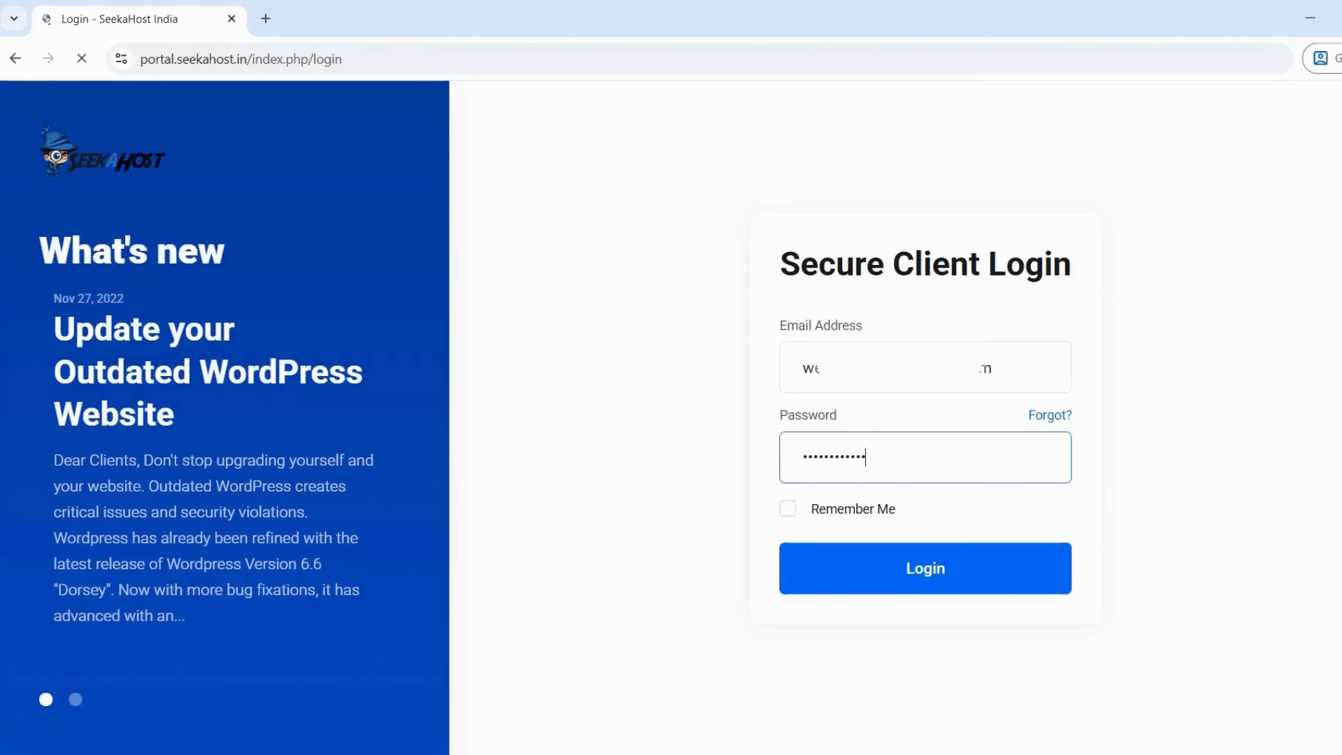
left_click(867, 516)
left_click(904, 572)
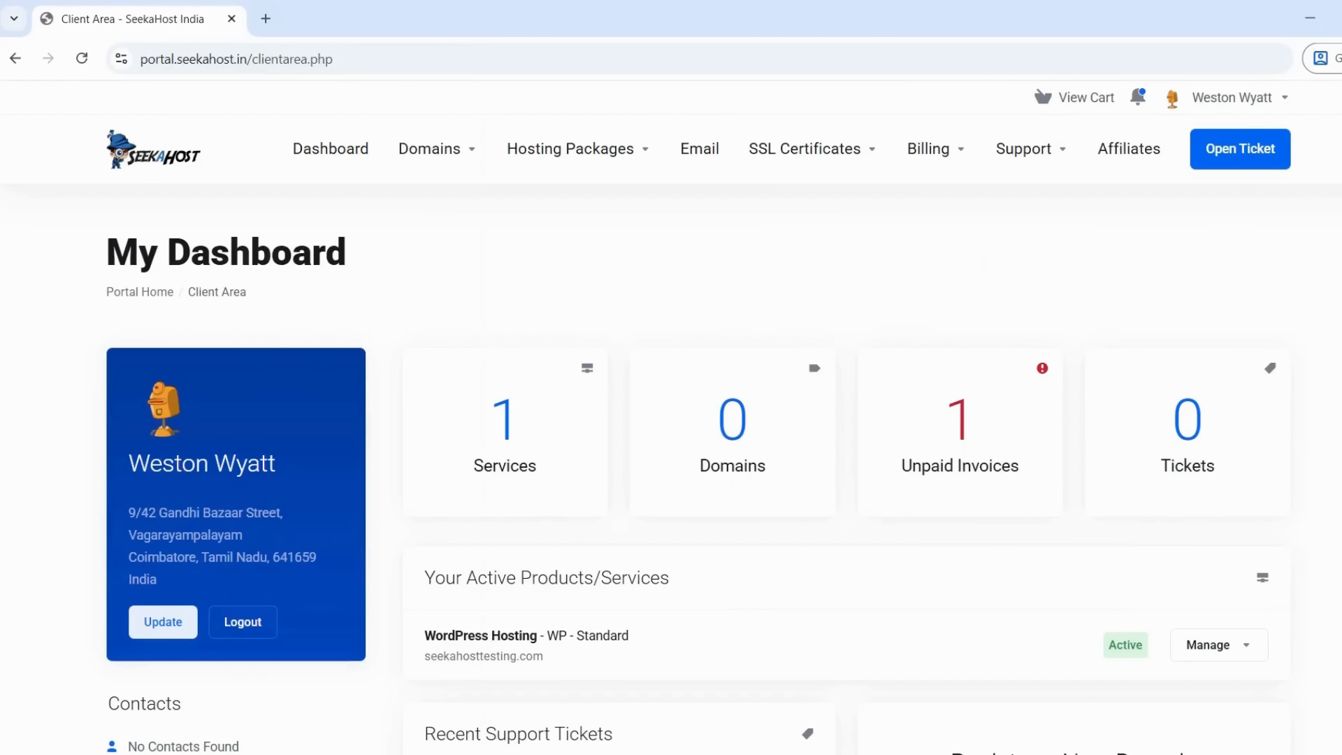
left_click(576, 461)
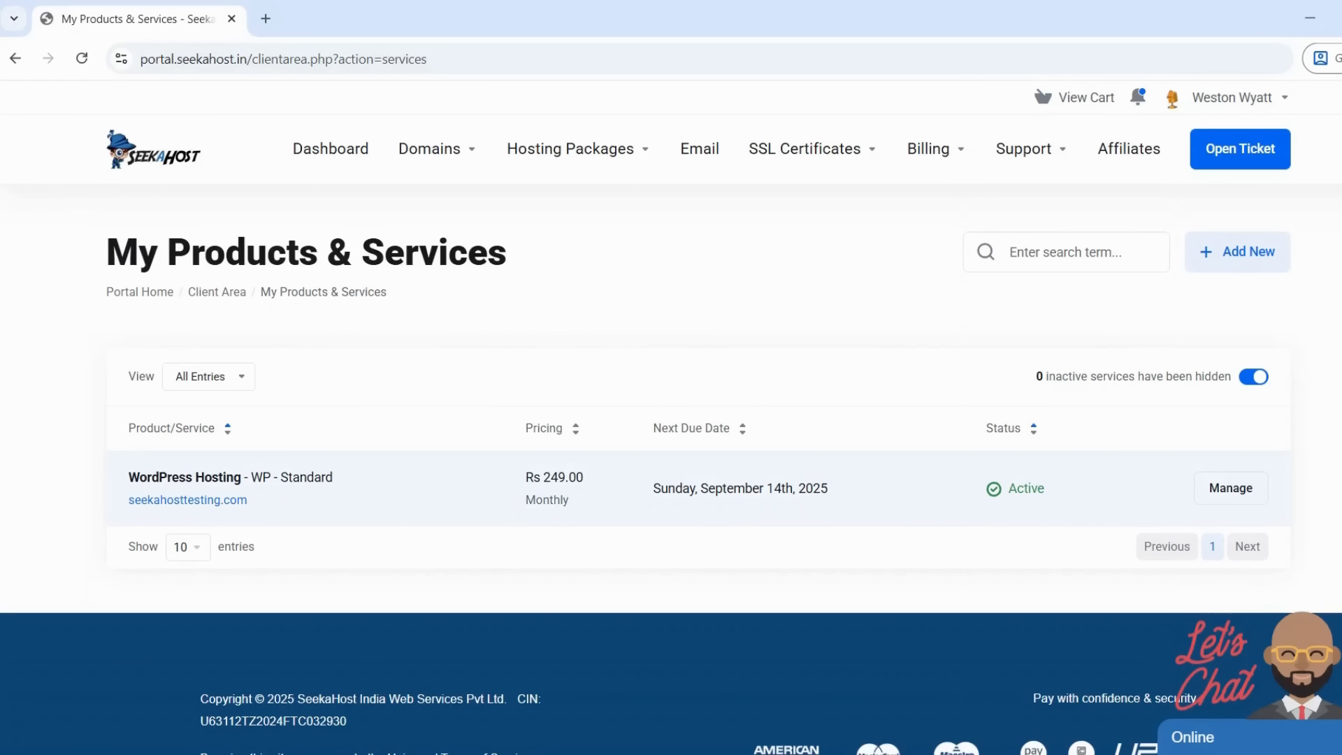
left_click(1219, 495)
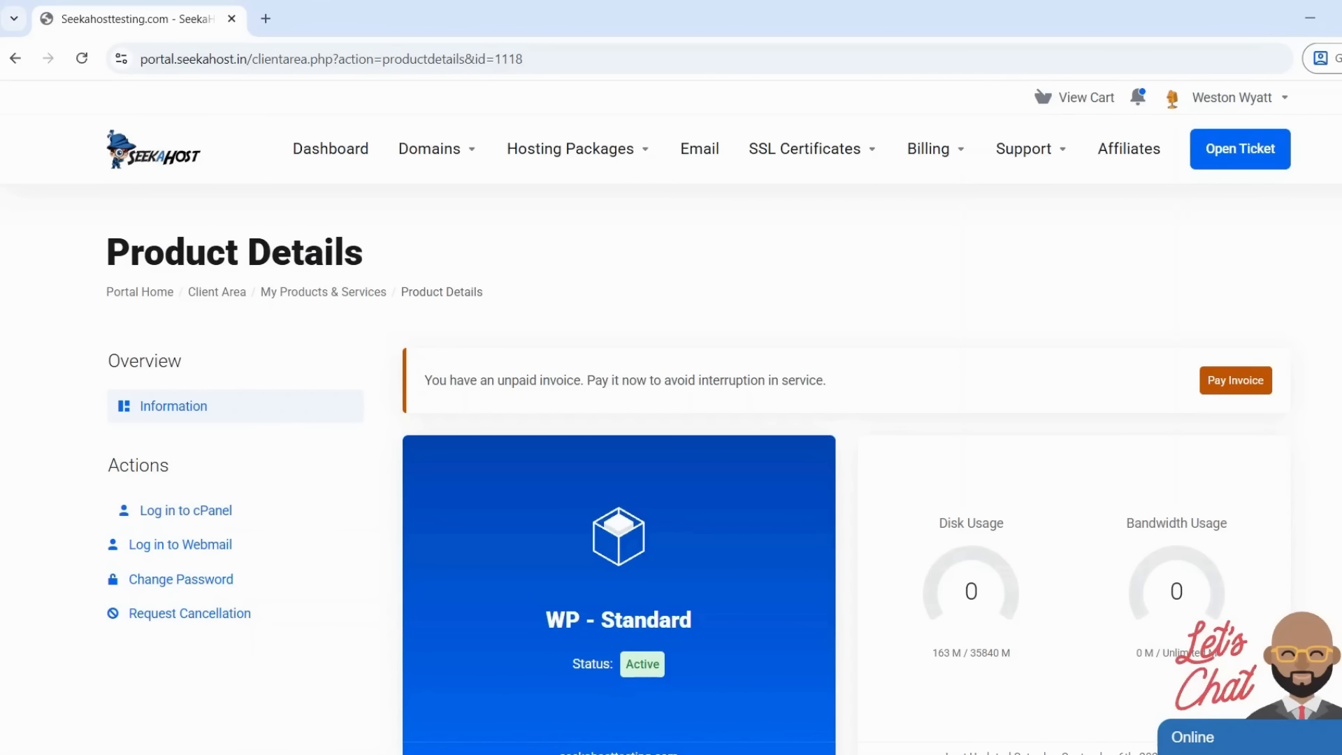
Log in to cPanel and load seekahosttesting.com/cpanel in a new tab
left_click(206, 511)
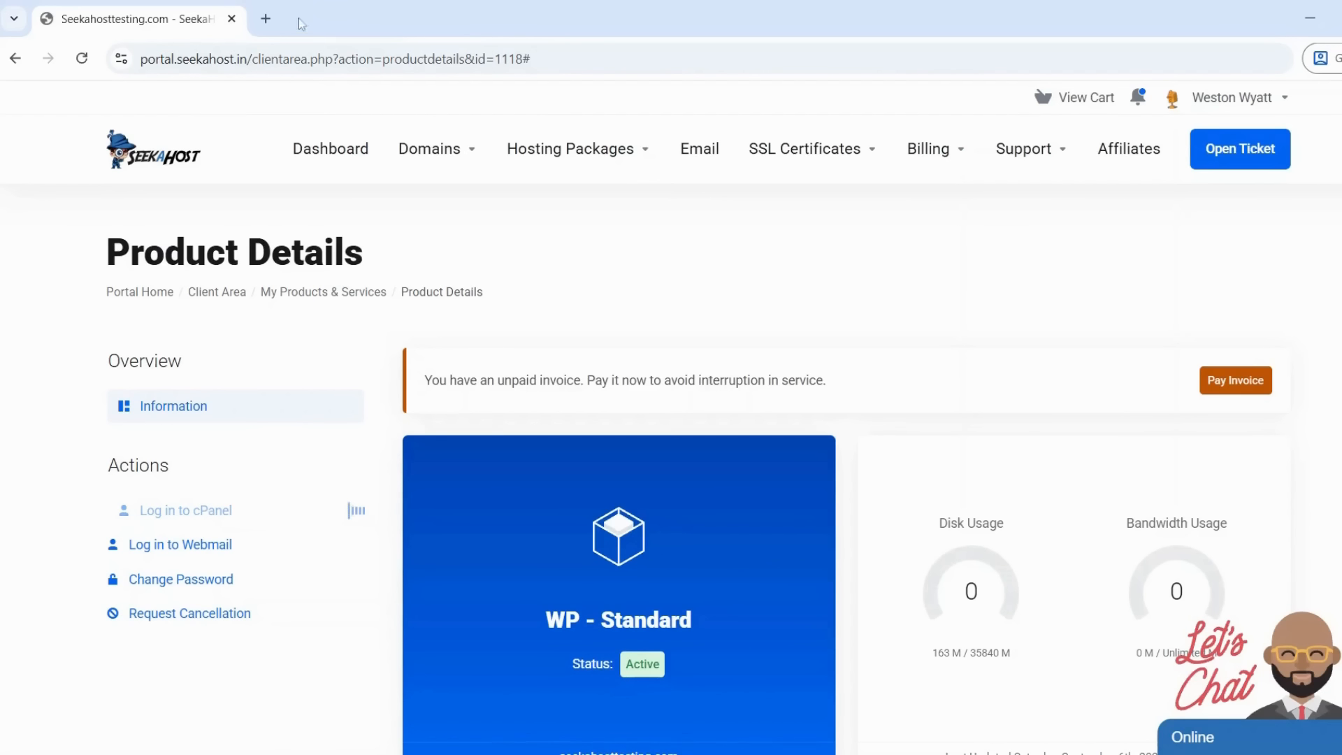
left_click(485, 19)
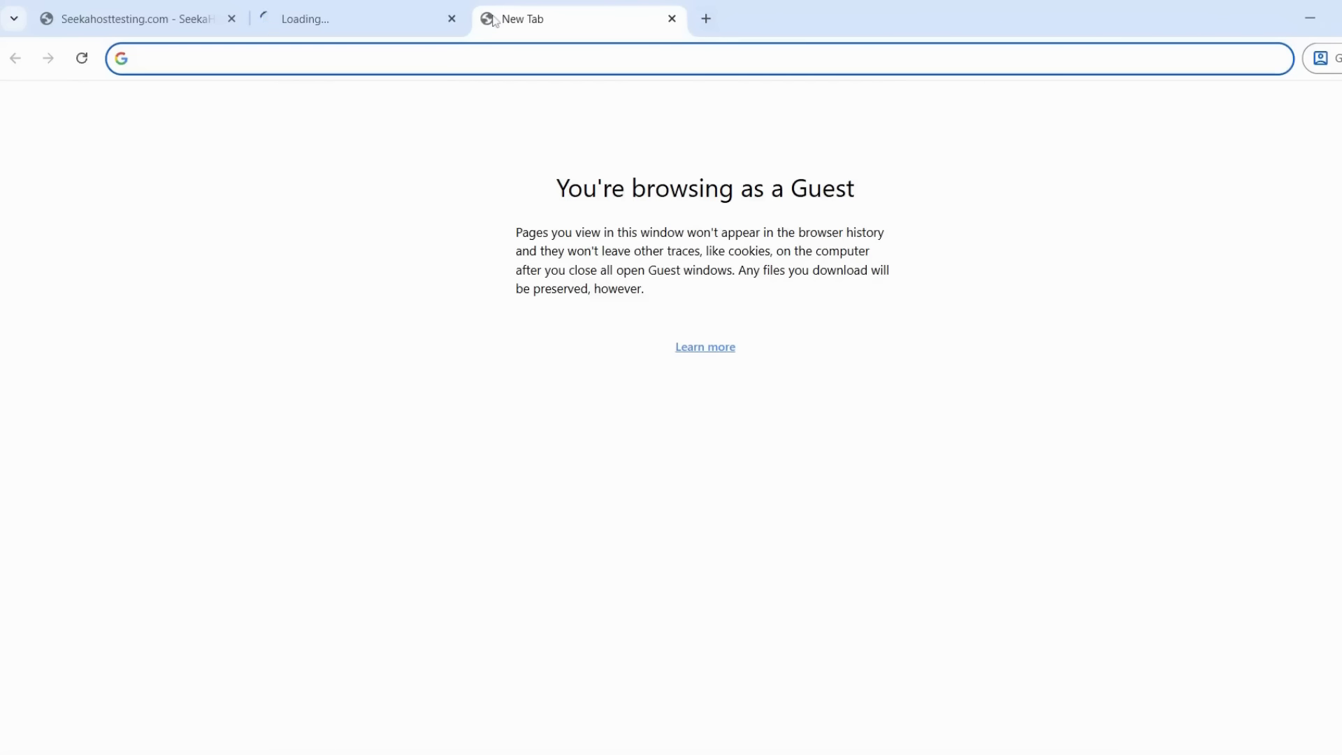
type("seekahosttesting.com")
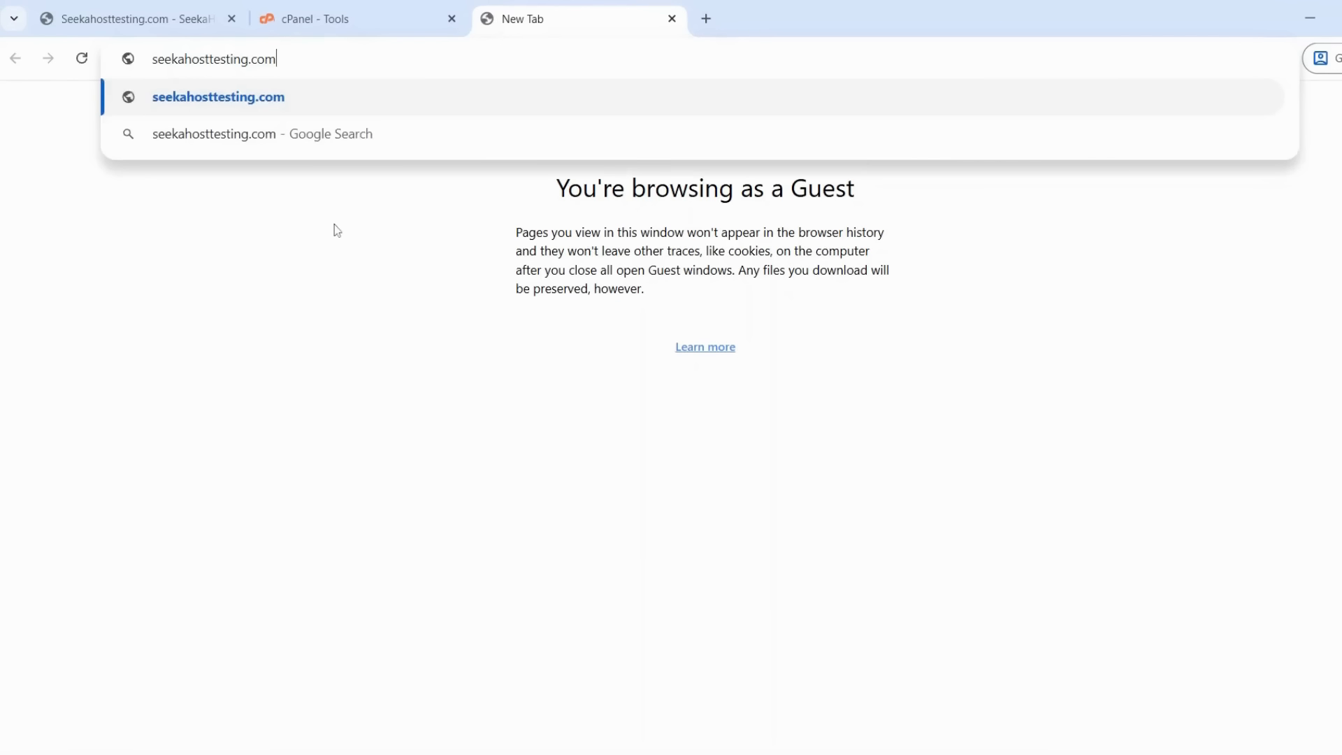
type("/cpanel")
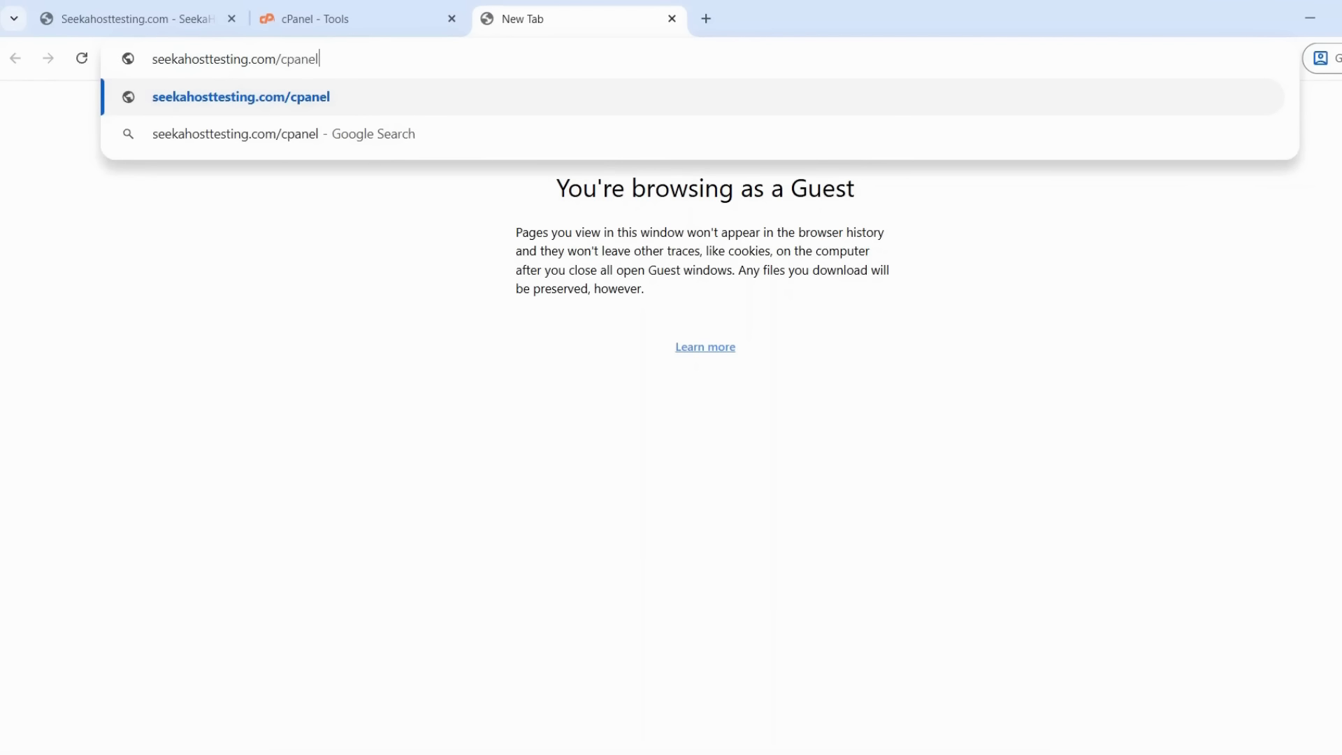
key("Return")
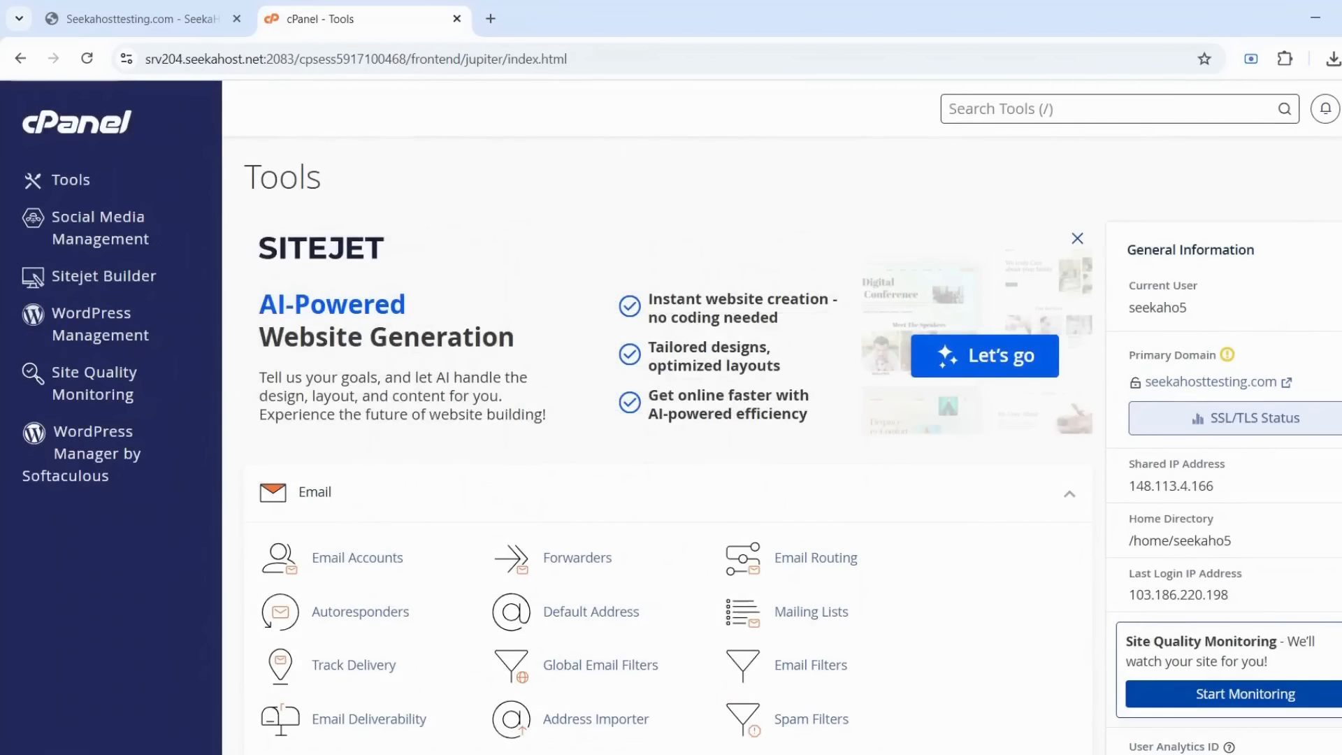
Open File Manager and go into the empty public_html folder
scroll(793, 456, "down", 14)
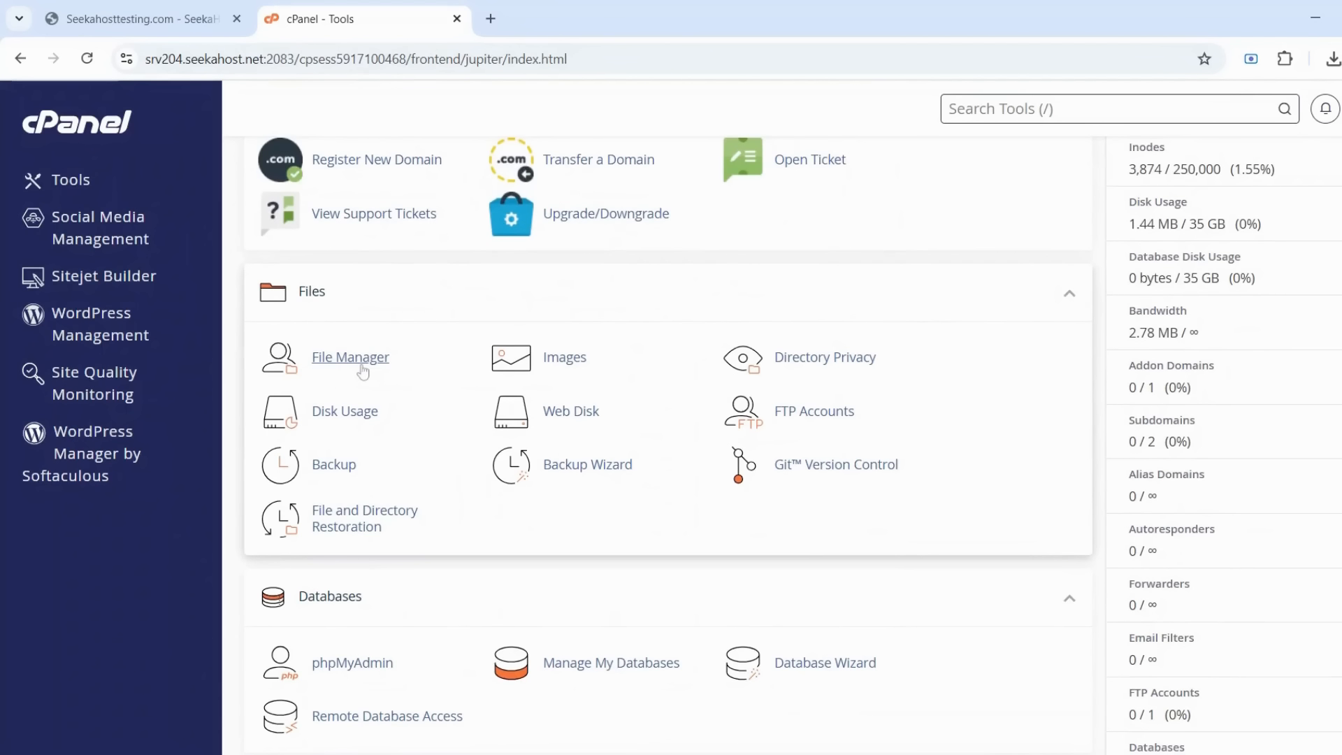
left_click(353, 358)
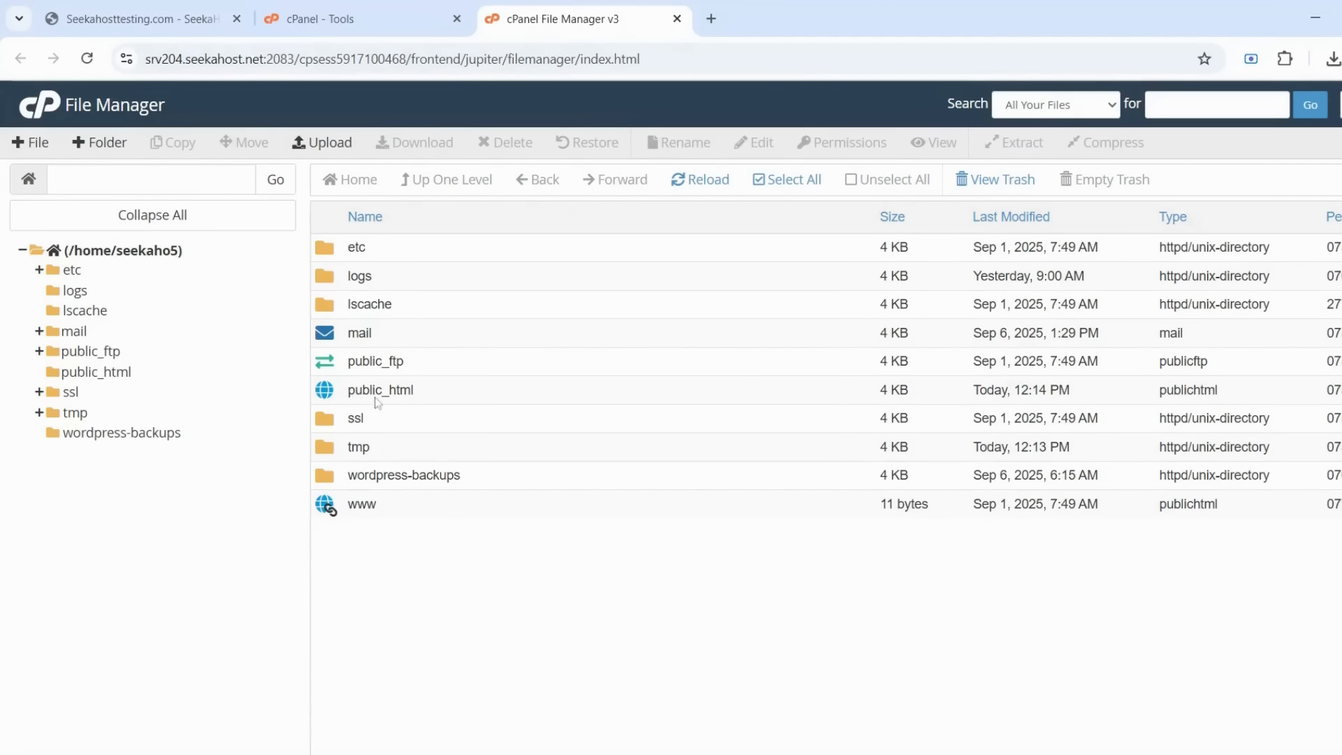
double_click(323, 396)
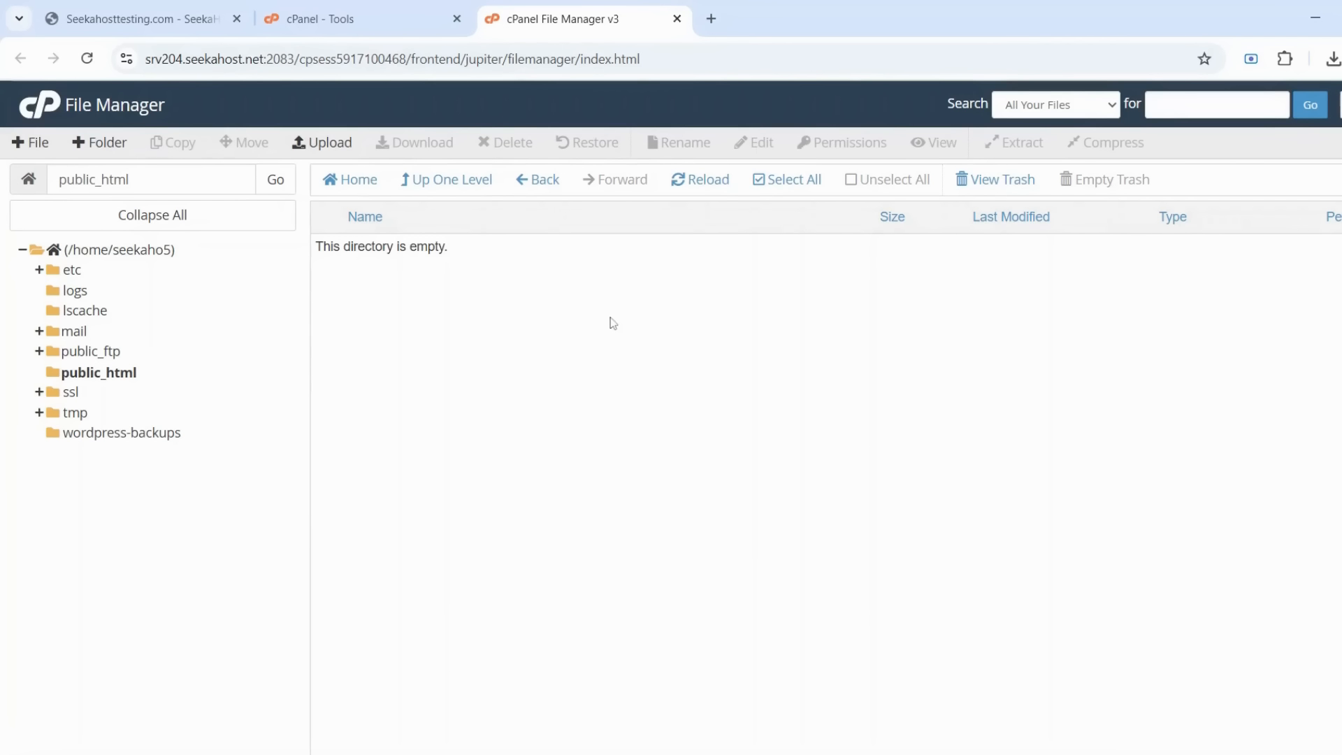
Download WordPress 6.8.2 from wordpress.org in a new tab, then return to File Manager
left_click(712, 25)
type("wo")
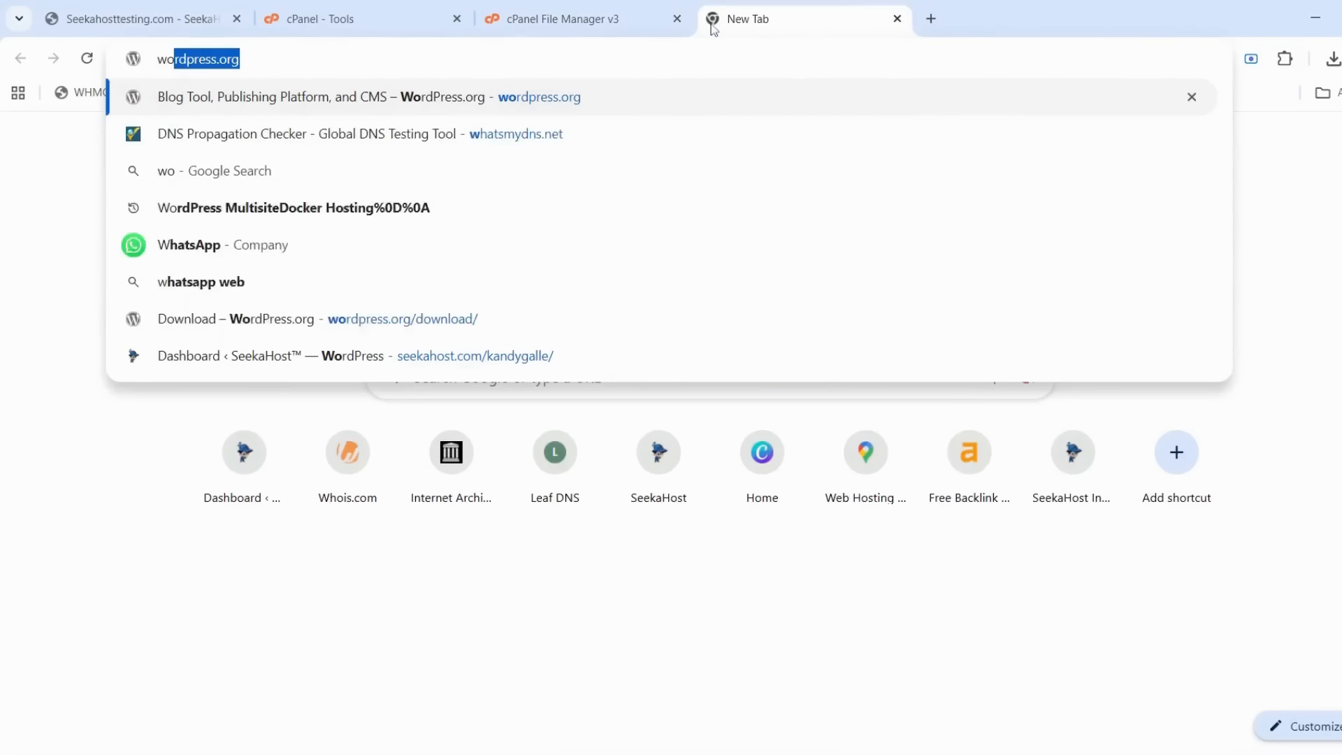
key("Return")
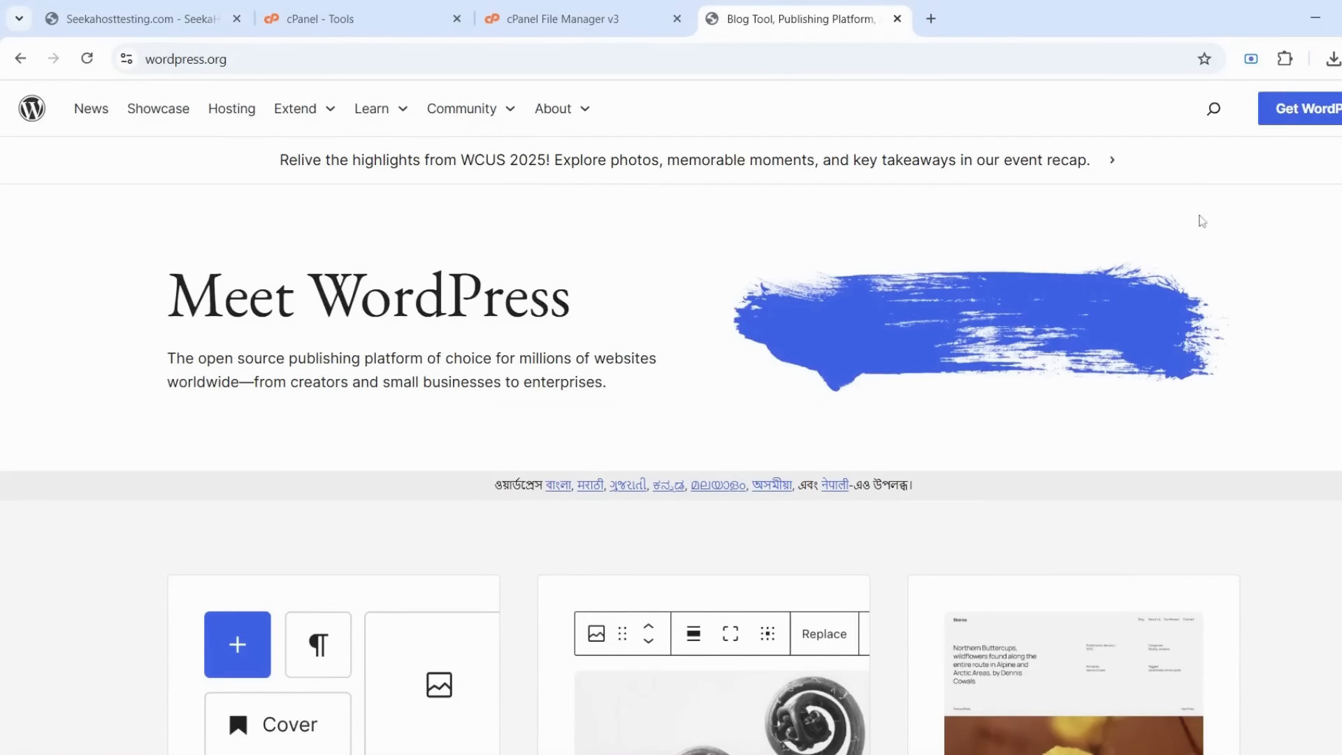
left_click(1309, 122)
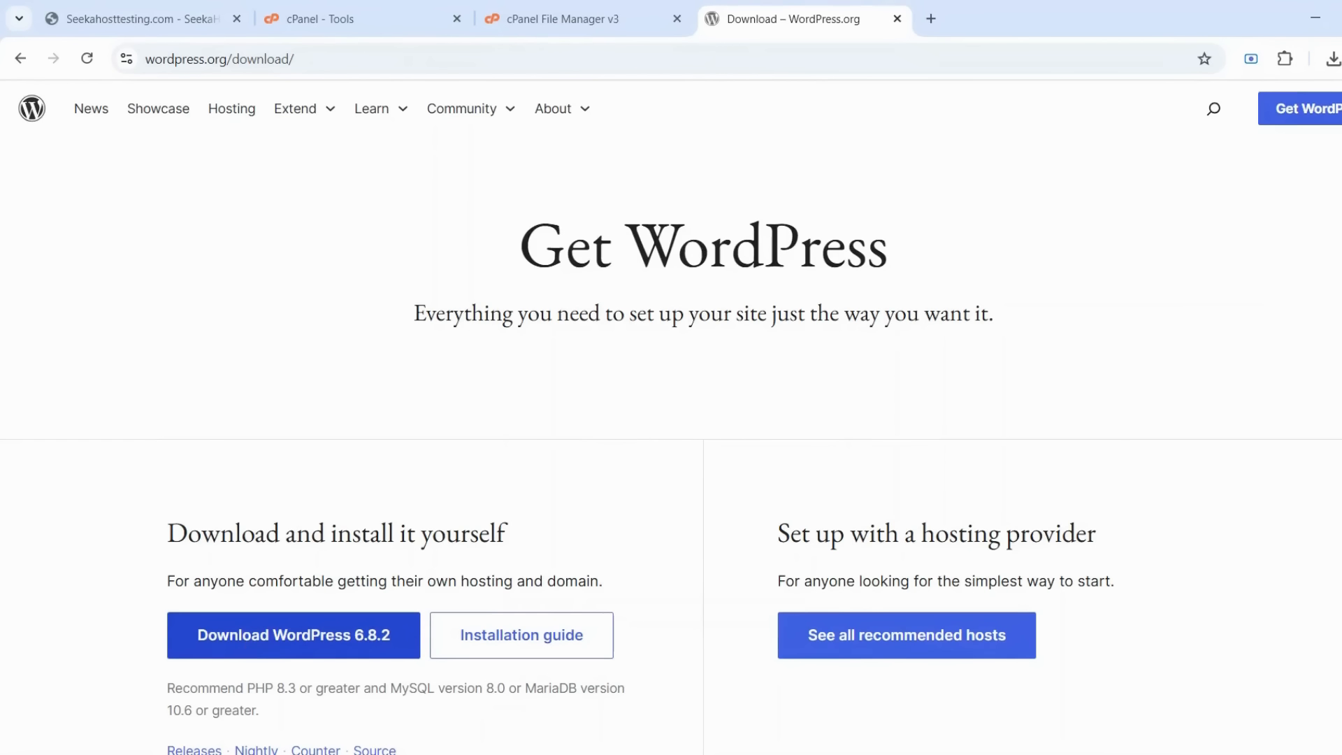
left_click(249, 649)
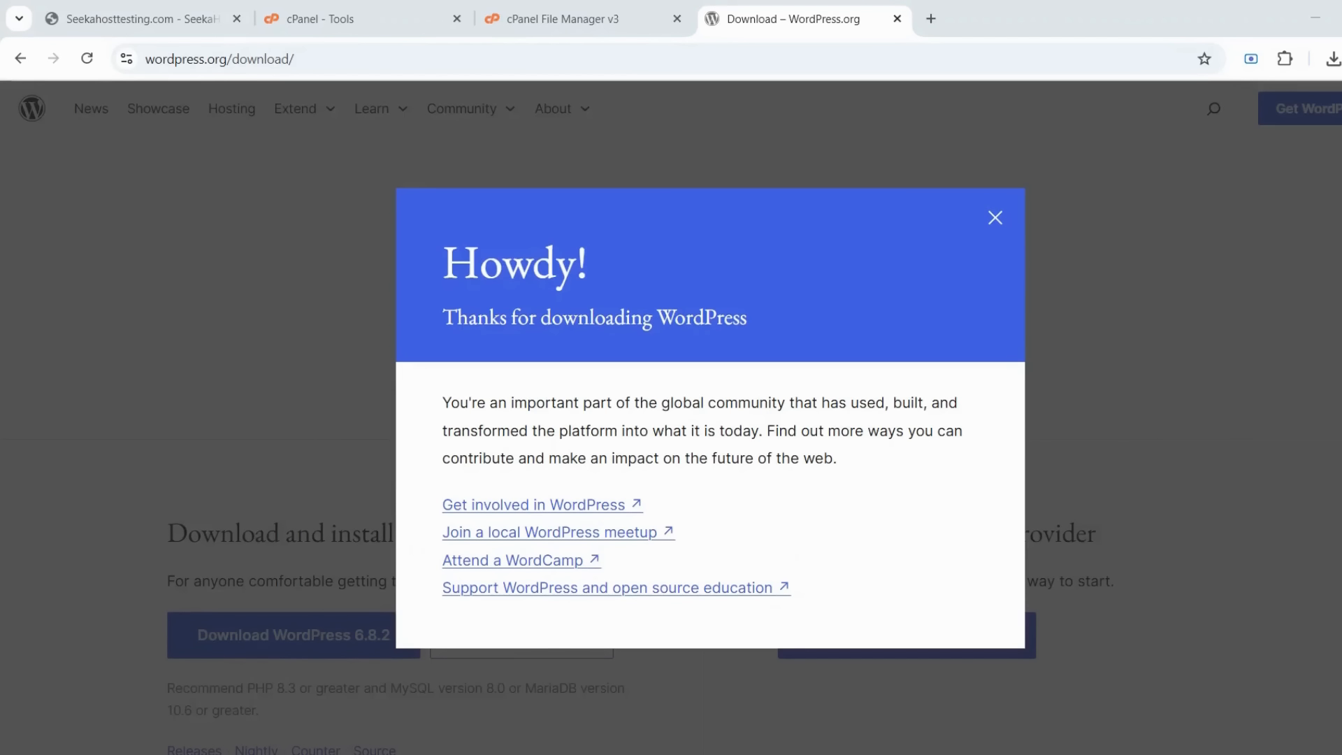
left_click(617, 17)
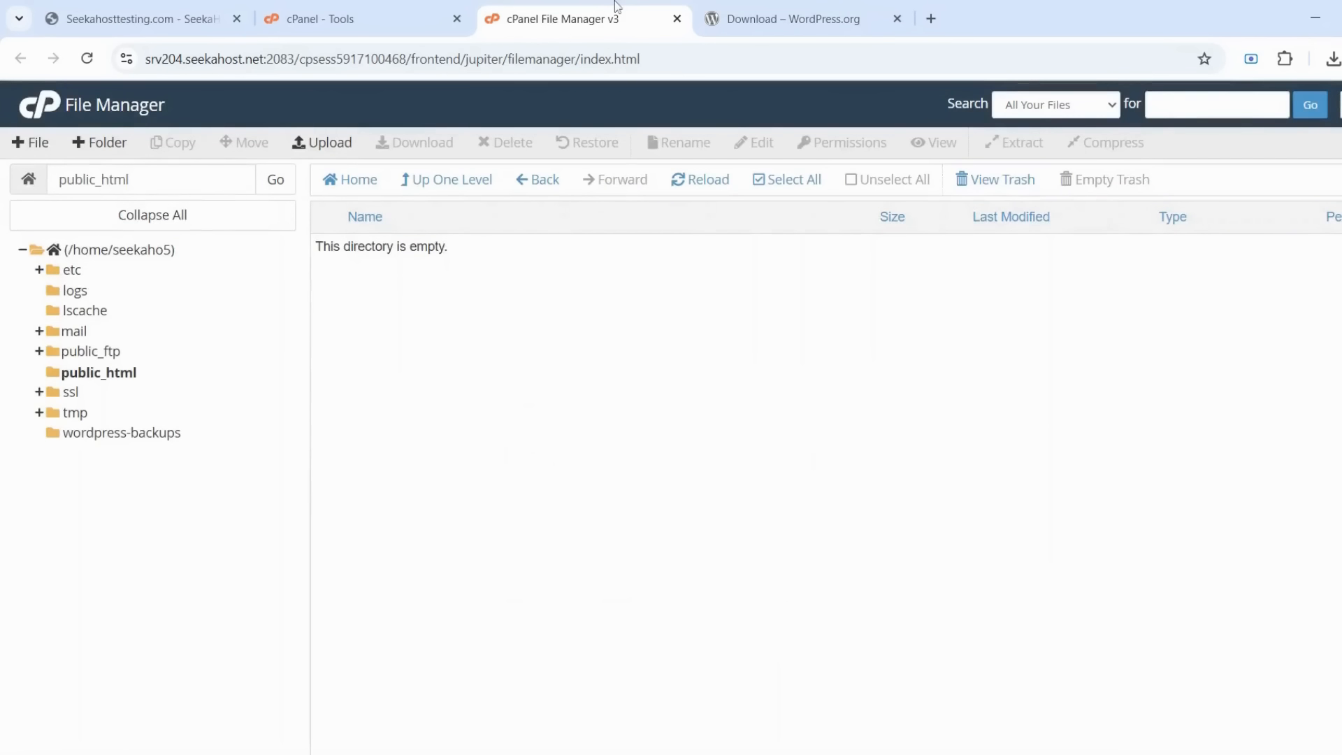
Upload wordpress-6.8.2.zip into public_html and go back to the listing
left_click(328, 150)
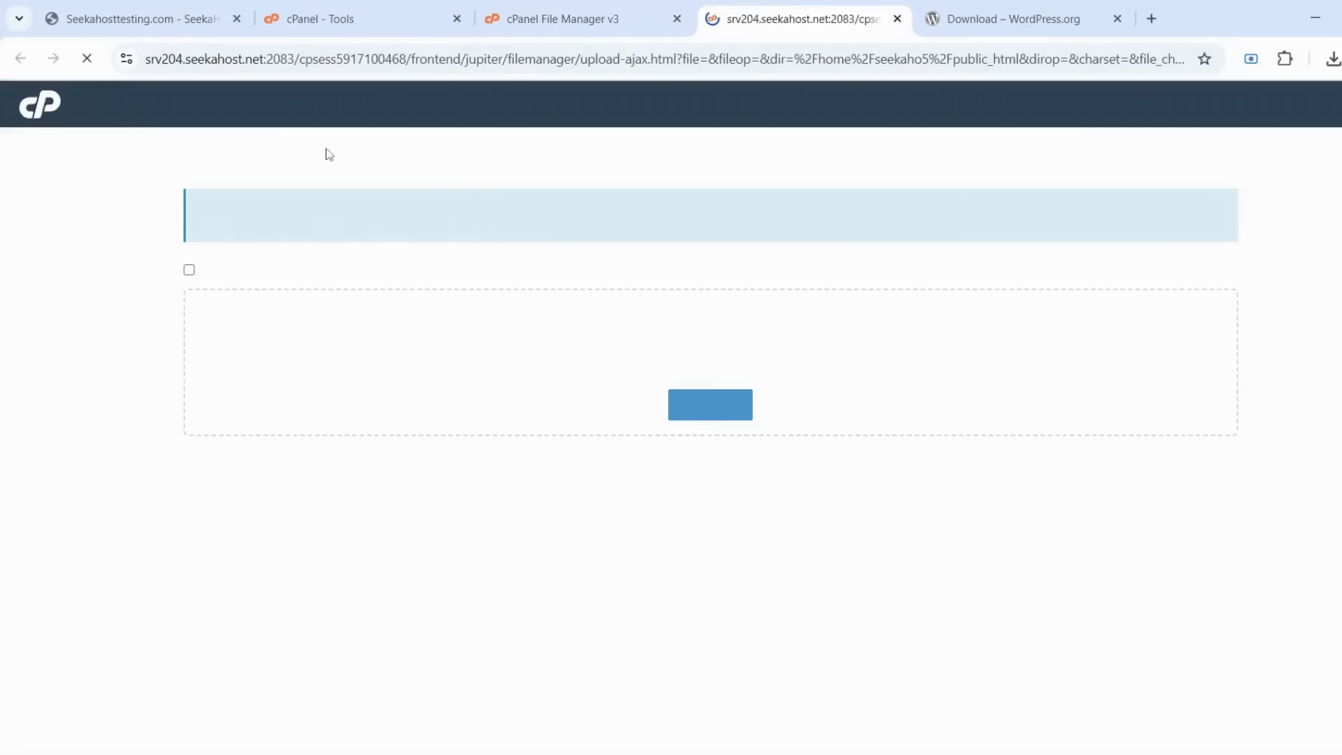
left_click(738, 413)
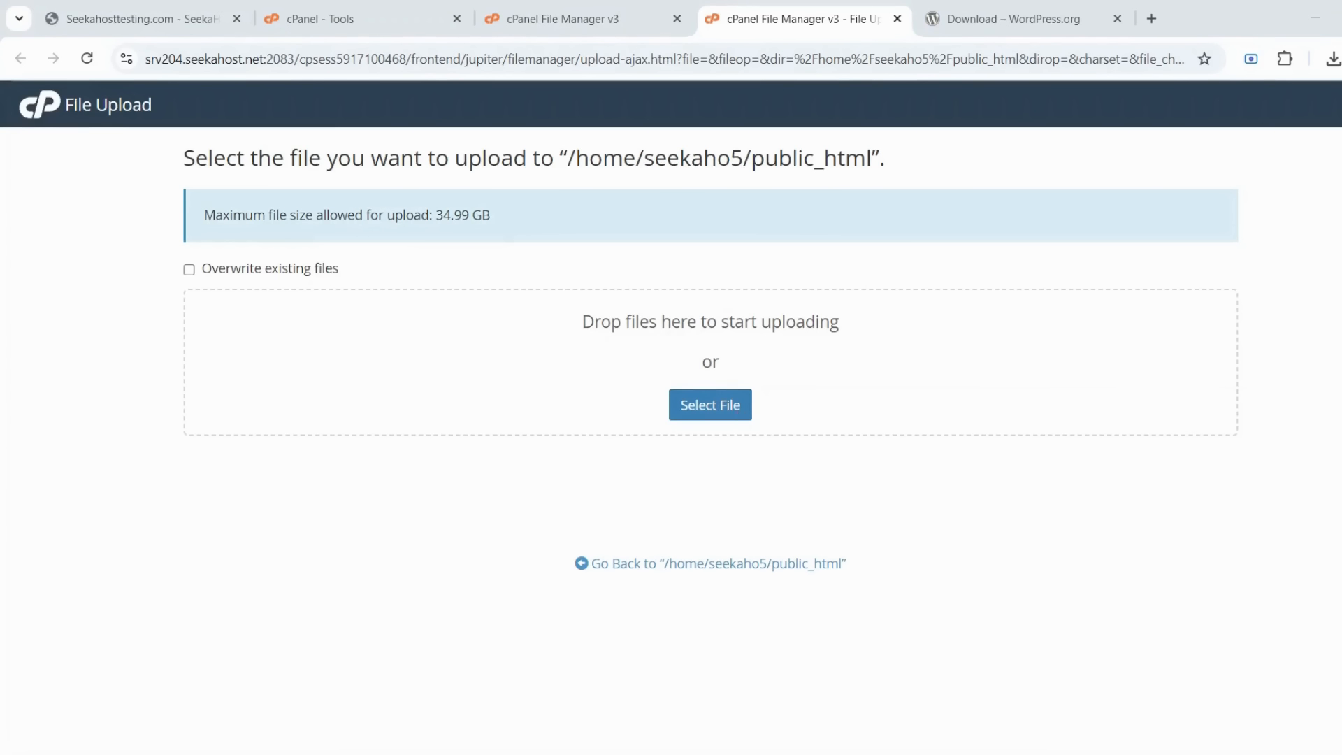
key("Return")
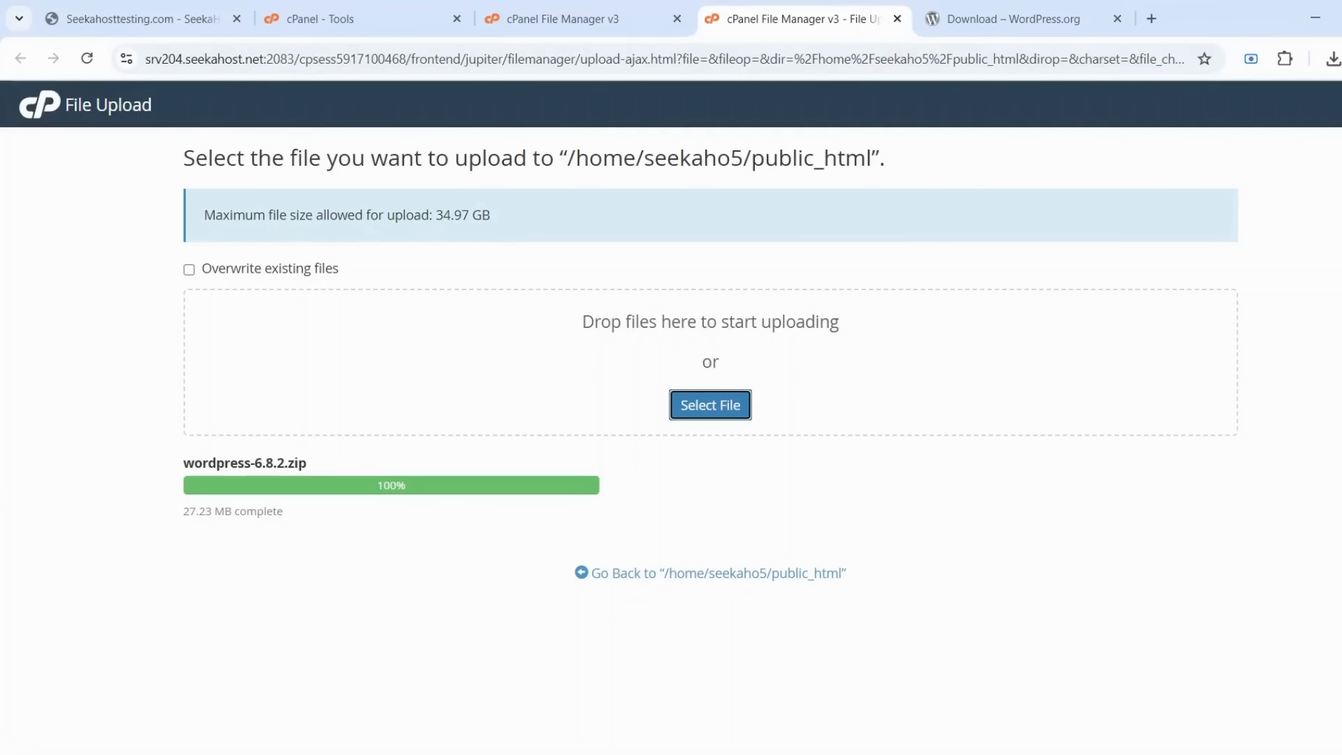
left_click(586, 572)
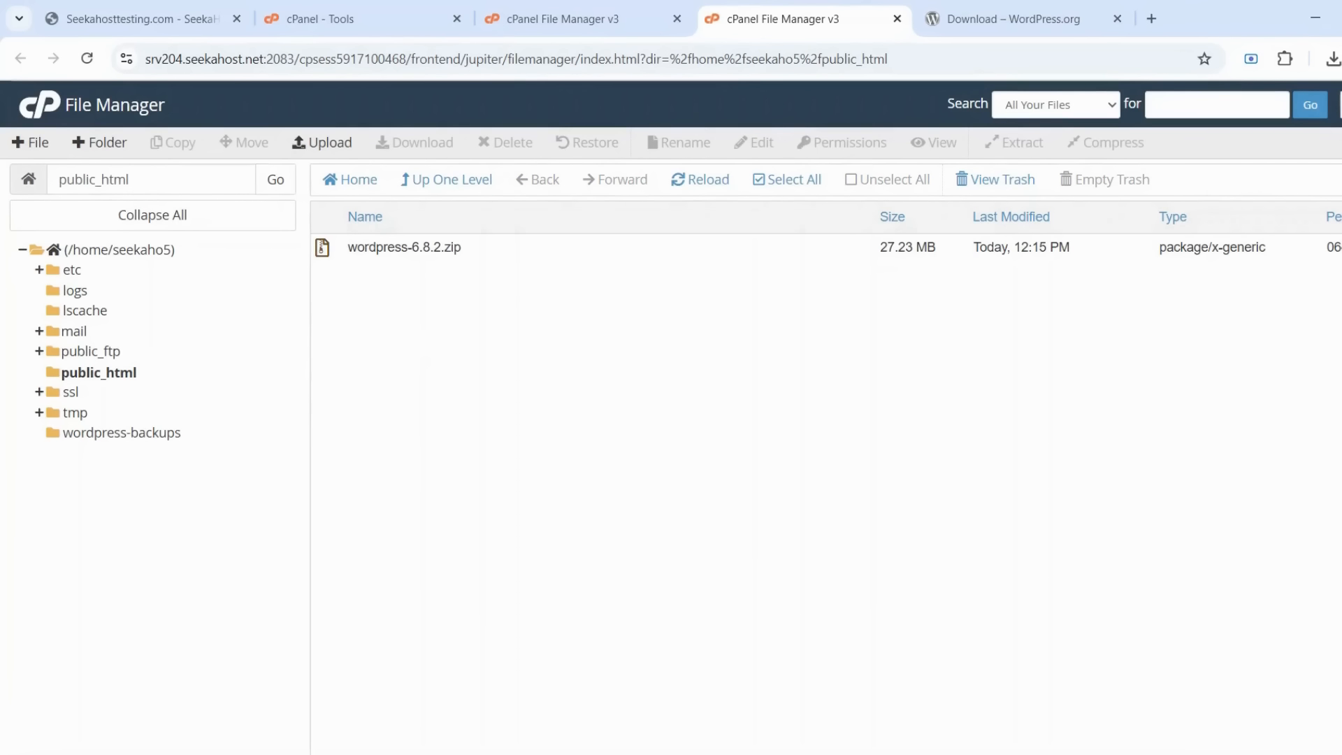
Extract wordpress-6.8.2.zip in public_html, creating a new wordpress folder
left_click(404, 247)
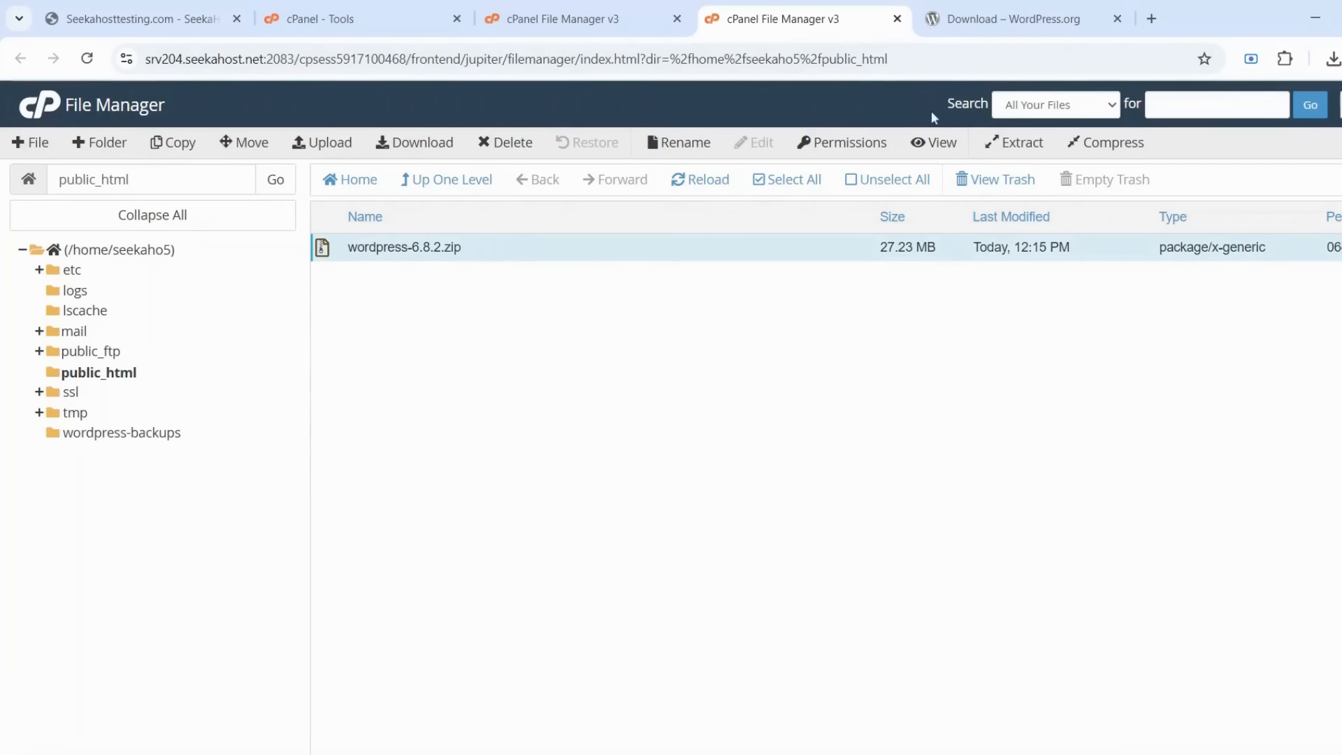
left_click(1021, 143)
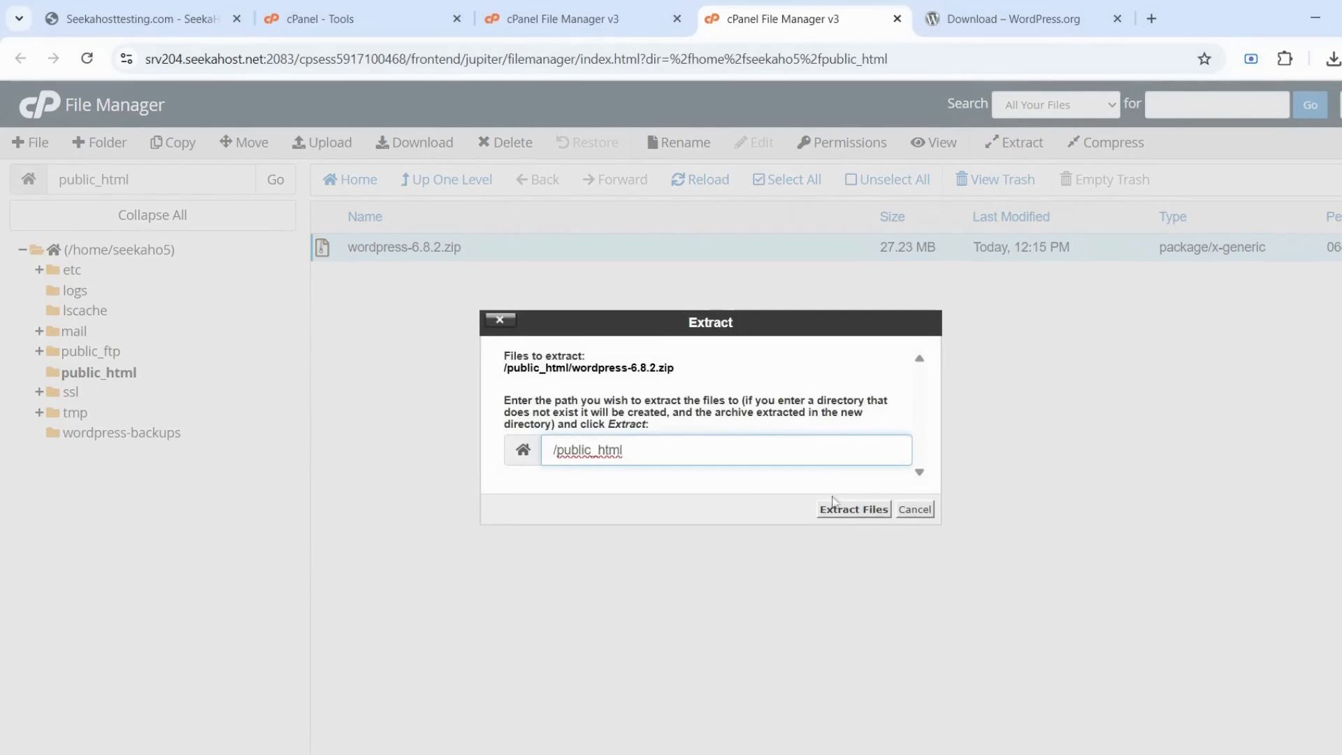
left_click(854, 509)
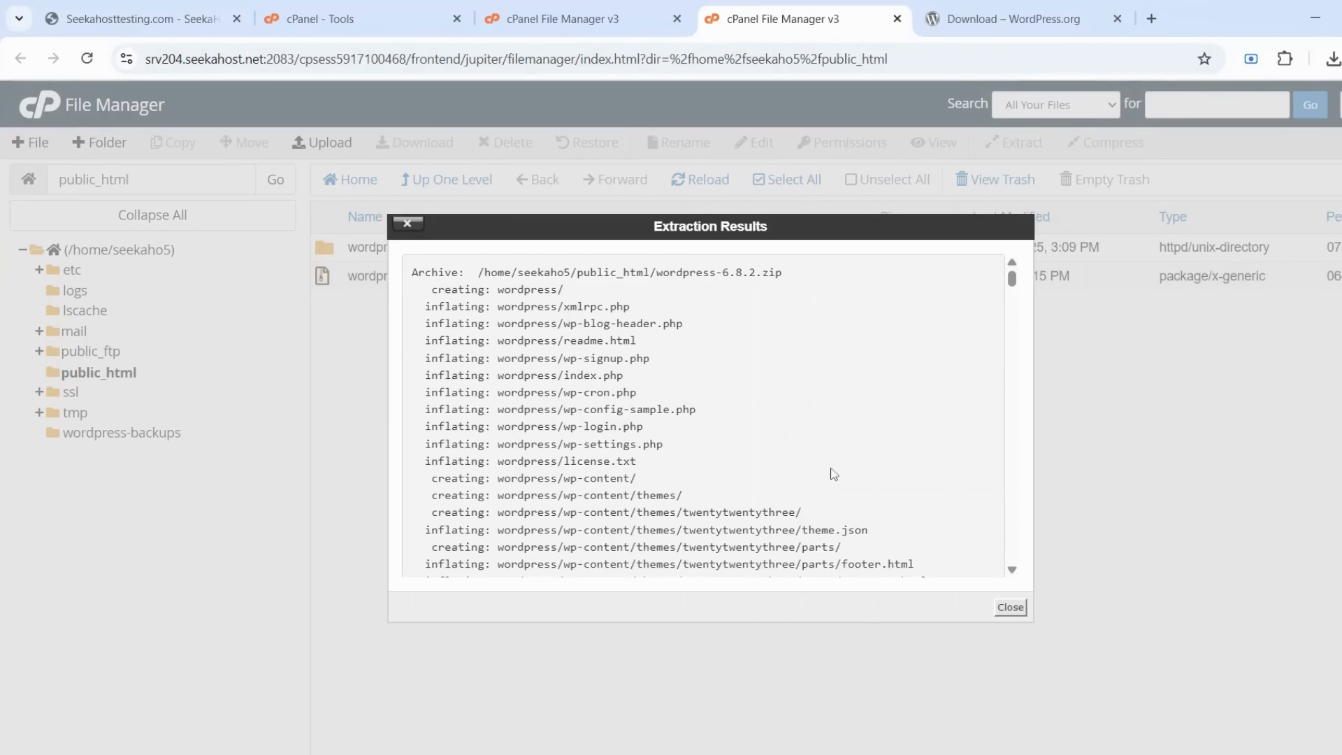
left_click(1010, 606)
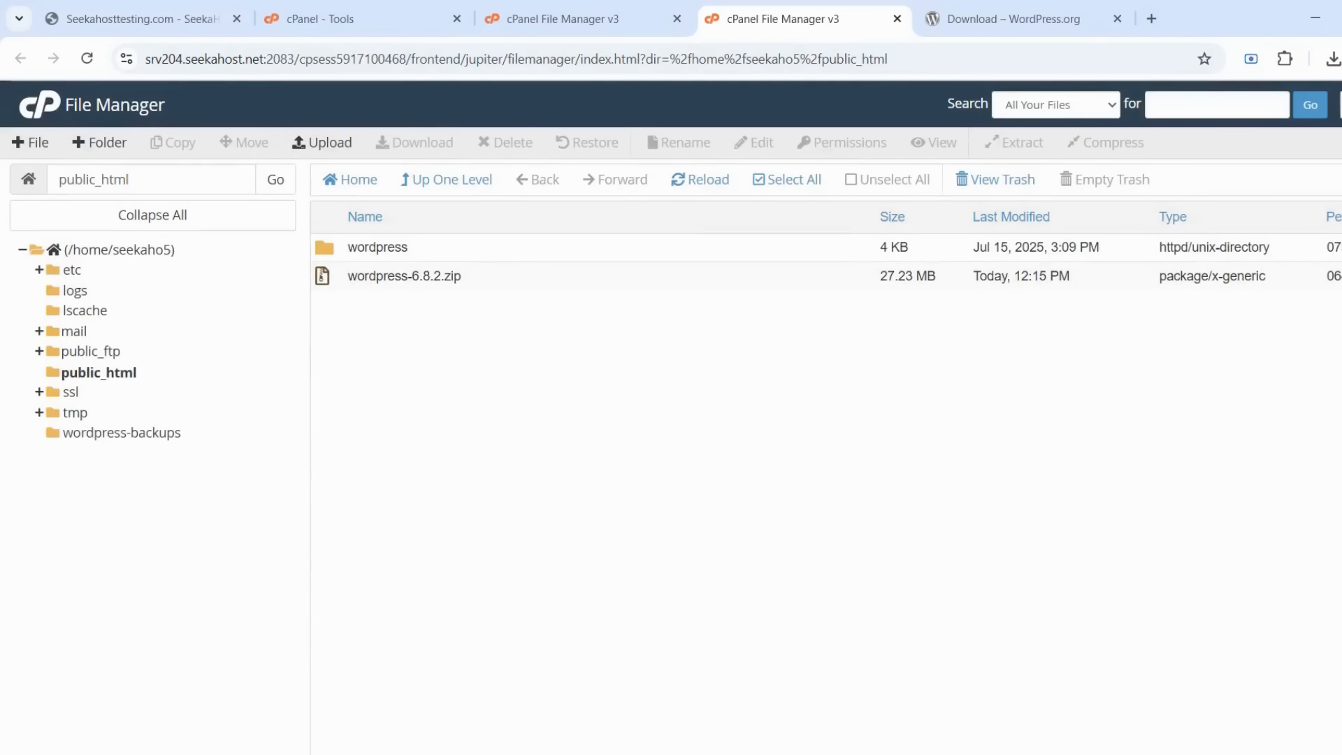
left_click(324, 250)
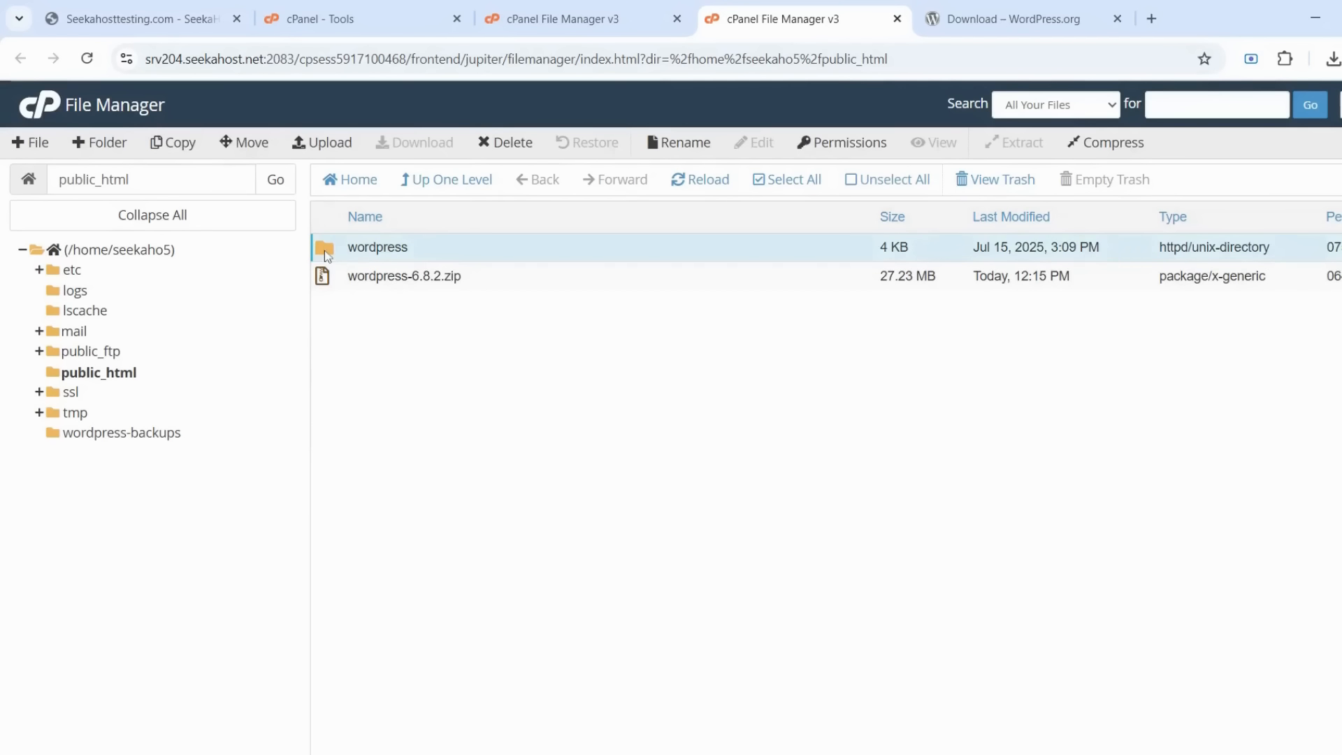
Select all contents of the wordpress folder, move them to /public_html/, and go up one level
double_click(324, 250)
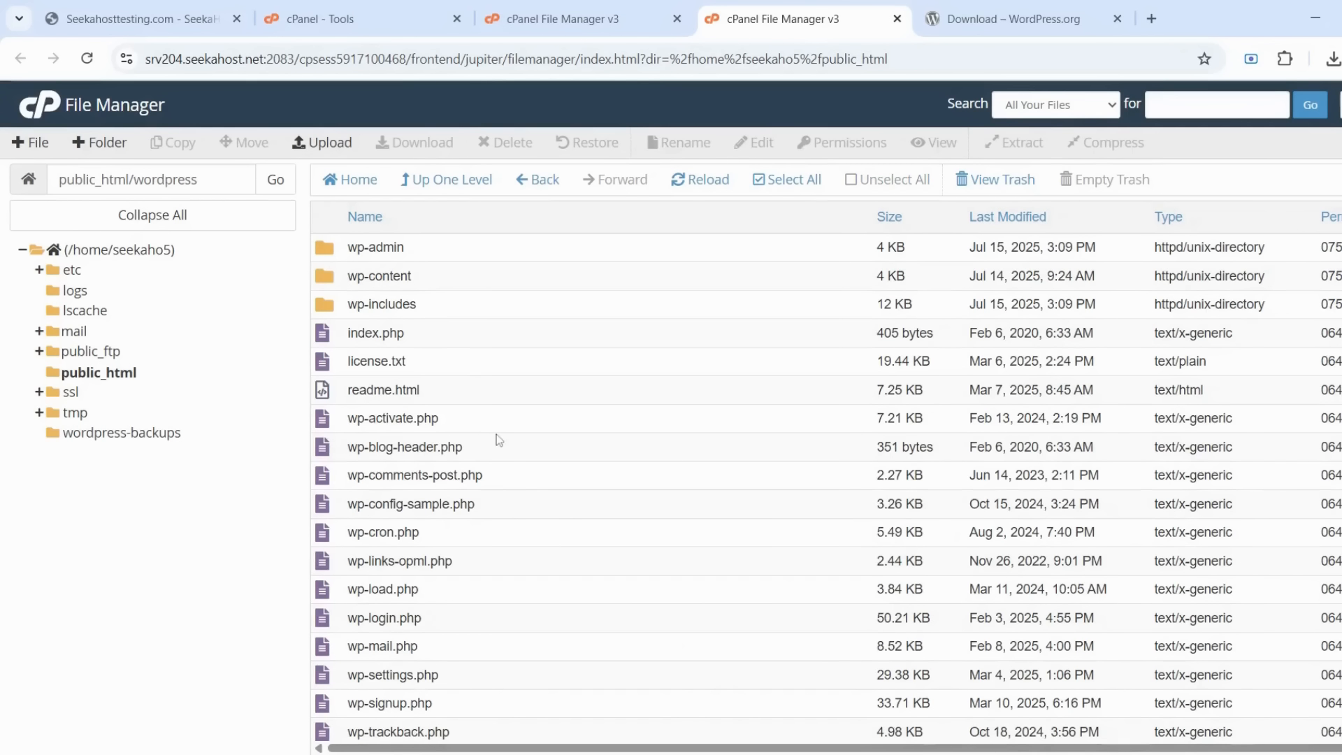
scroll(498, 440, "down", 1)
scroll(497, 442, "down", 1)
scroll(495, 441, "up", 2)
left_click(785, 180)
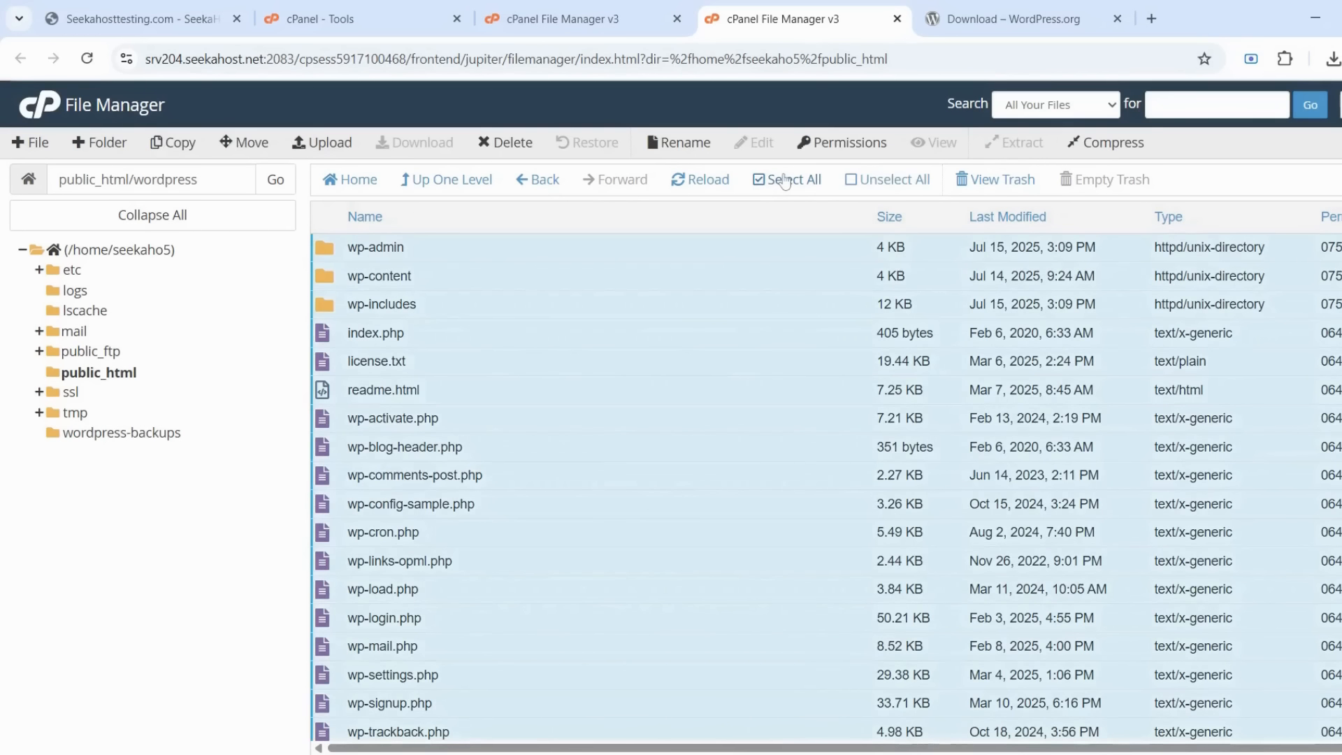
left_click(256, 148)
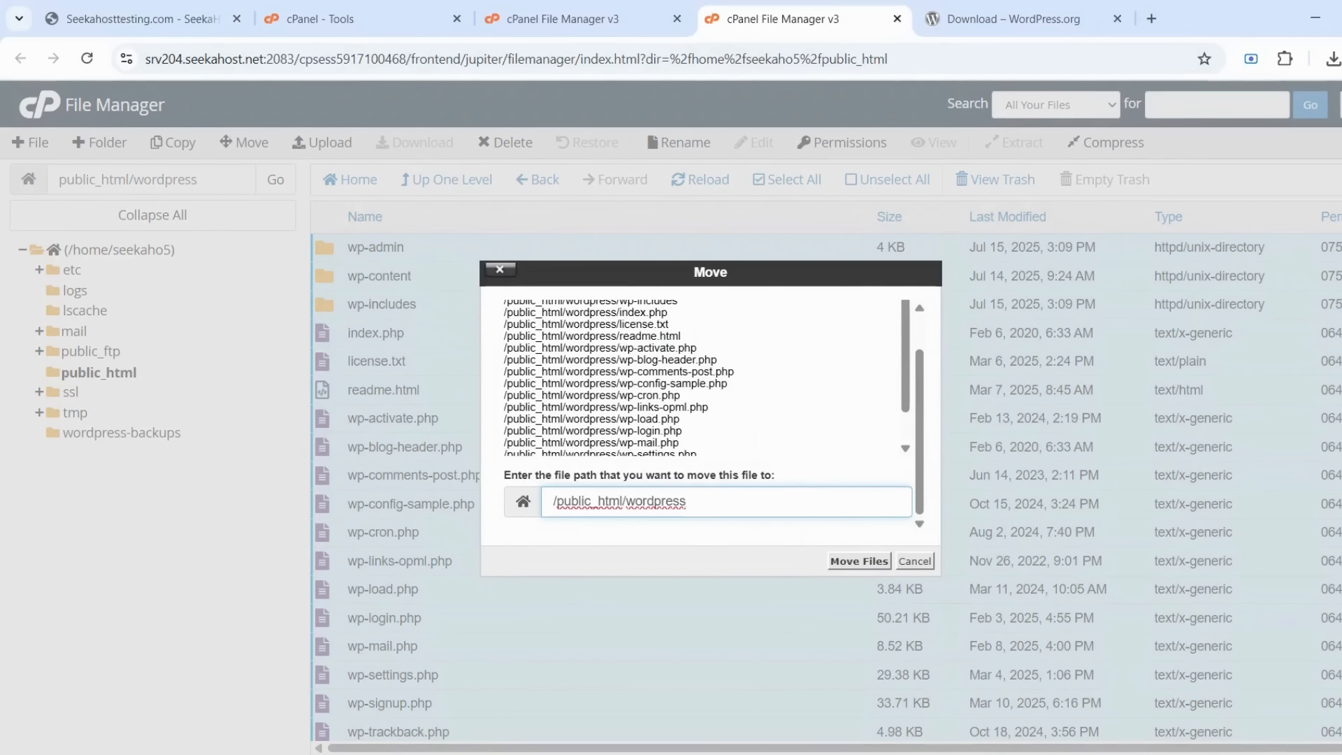
key("BackSpace")
key("BackSpace")
key("BackSpace")
key("BackSpace")
key("BackSpace")
key("BackSpace")
key("BackSpace")
key("BackSpace")
key("BackSpace")
key("BackSpace")
left_click(859, 560)
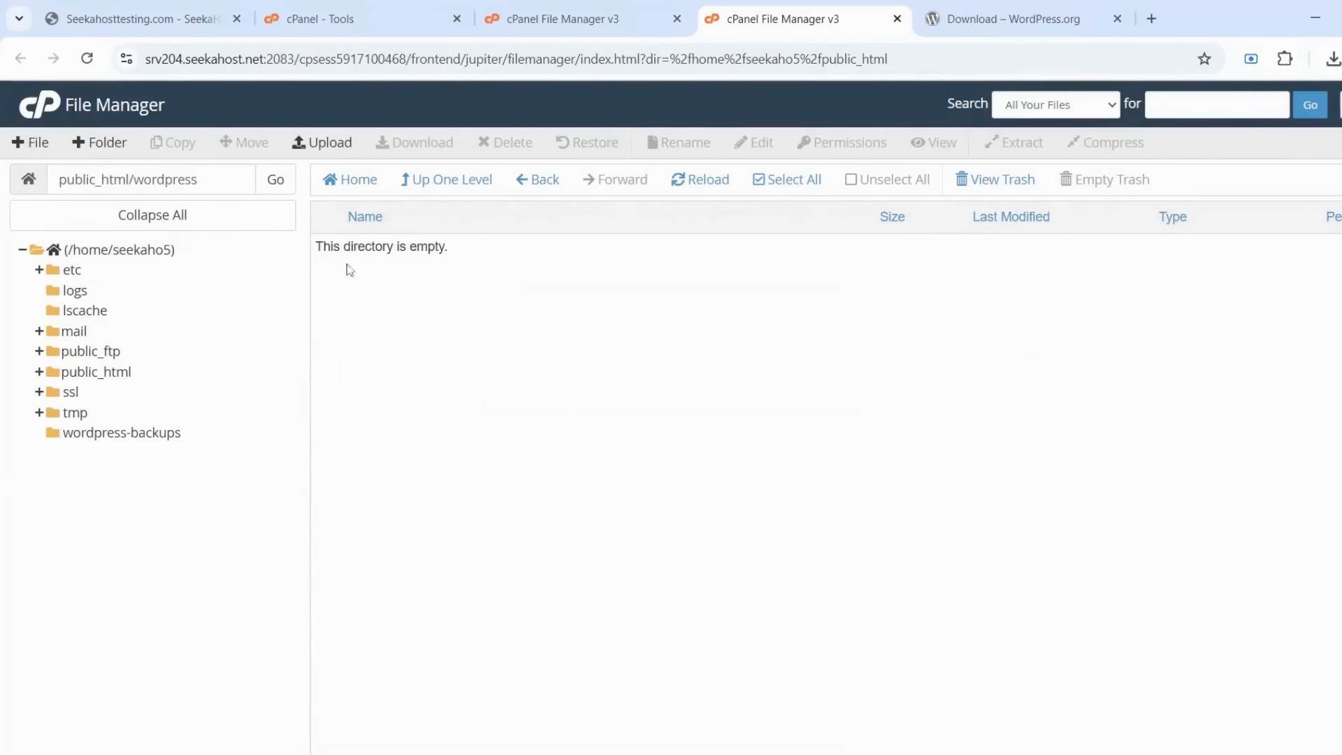
left_click(486, 185)
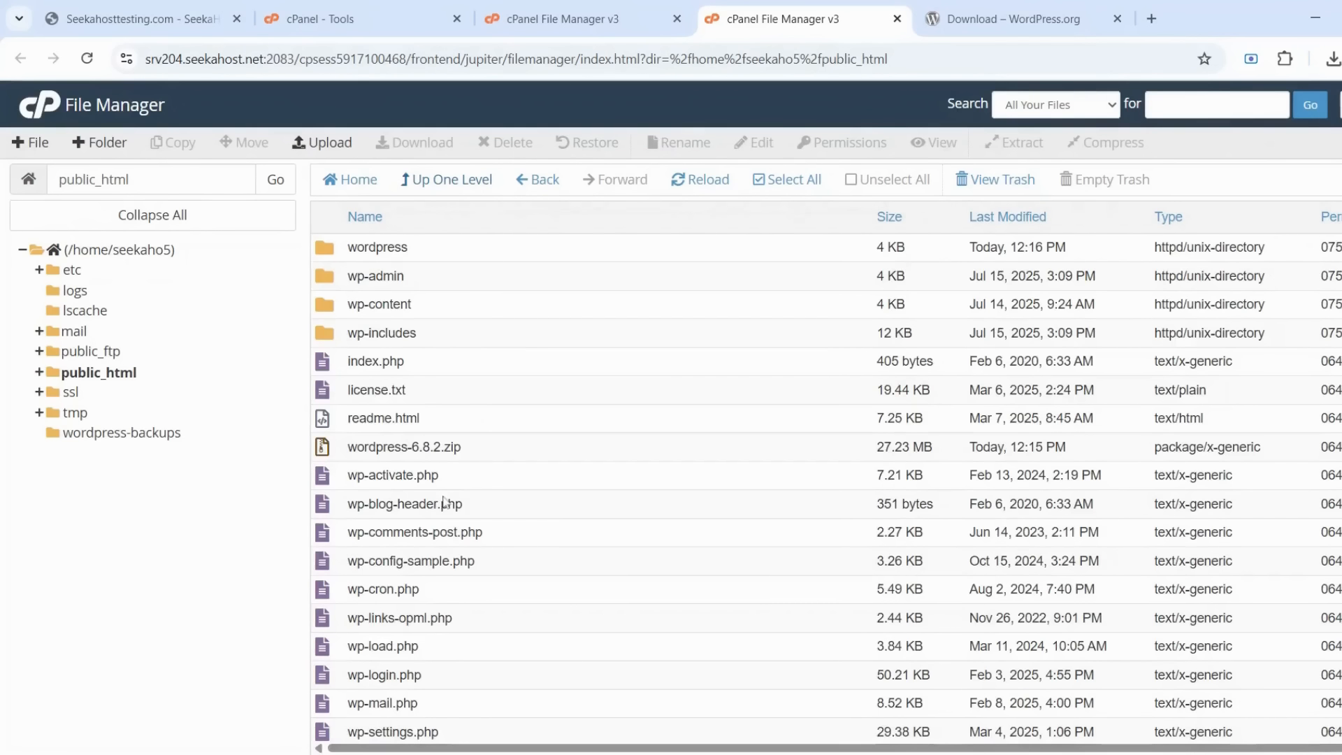
scroll(446, 503, "down", 2)
scroll(445, 504, "up", 2)
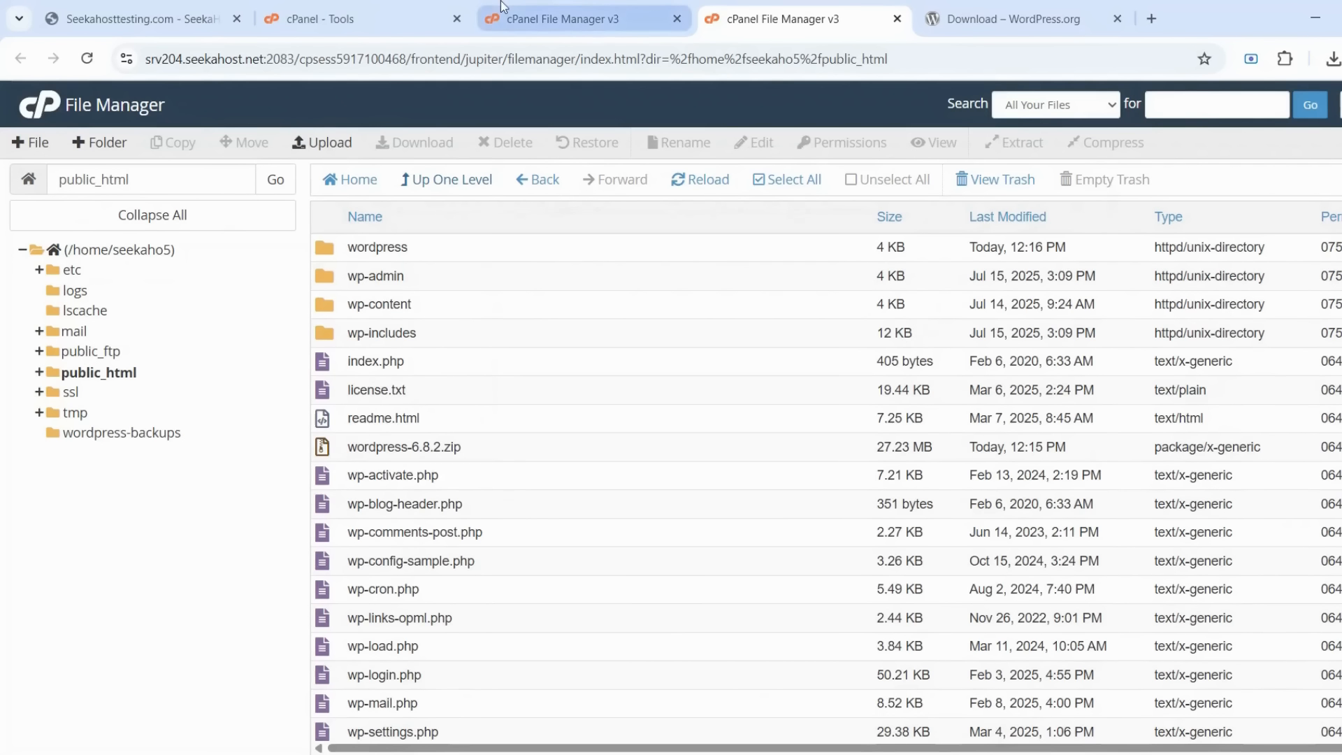
In Manage My Databases, create the database 'database', giving seekaho5_database
left_click(342, 8)
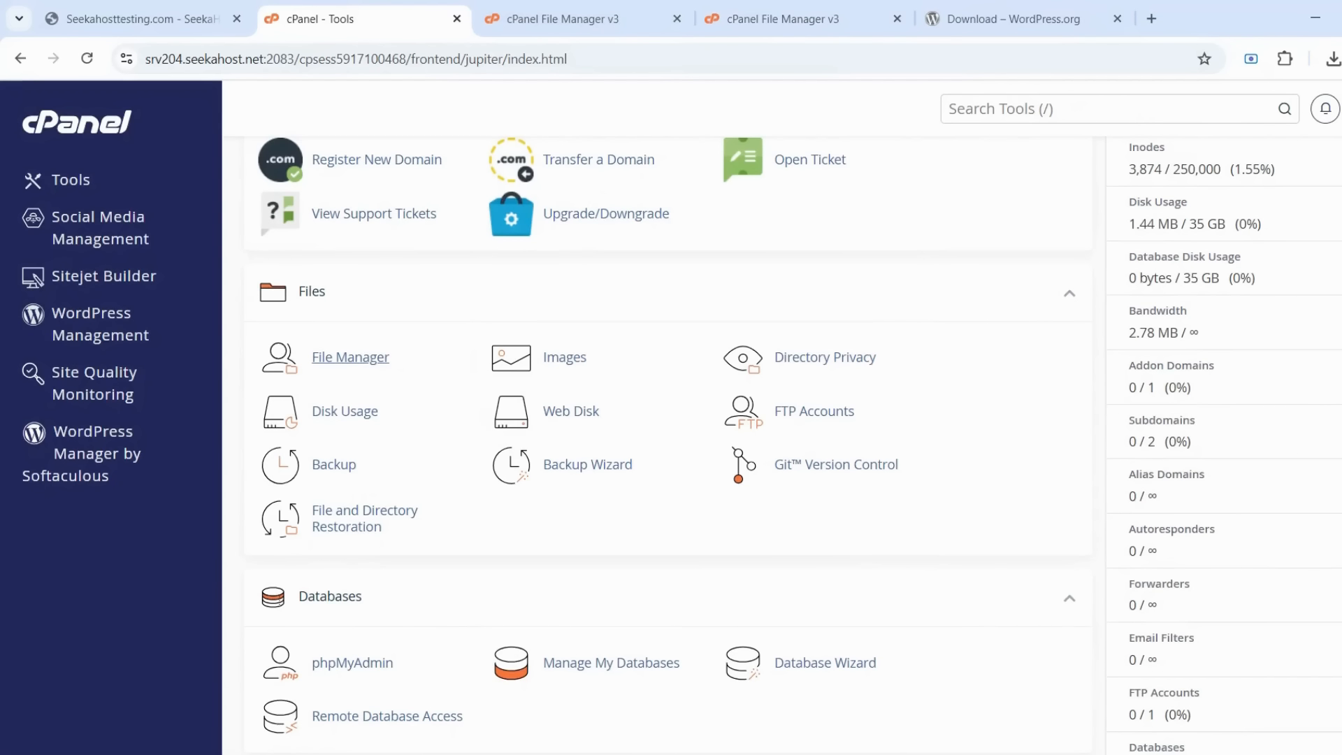
scroll(449, 284, "down", 3)
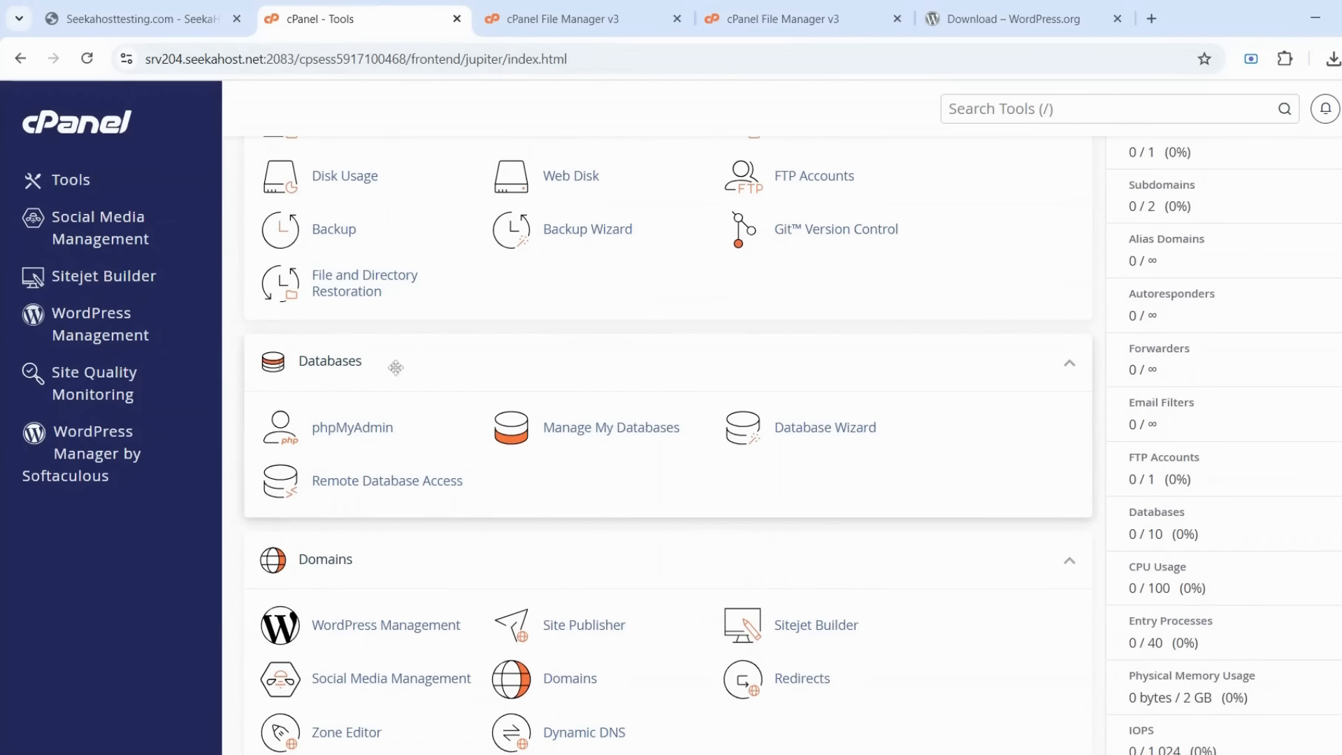
left_click(618, 438)
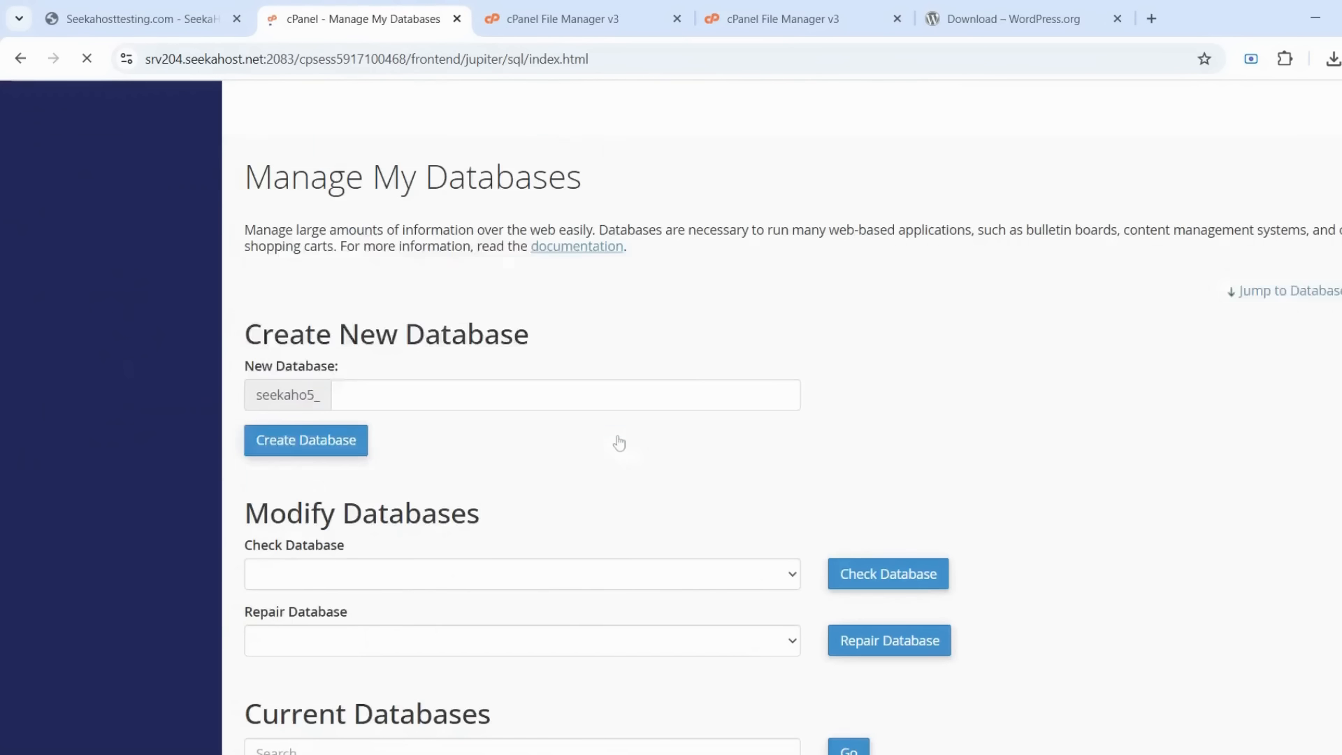
scroll(618, 440, "down", 2)
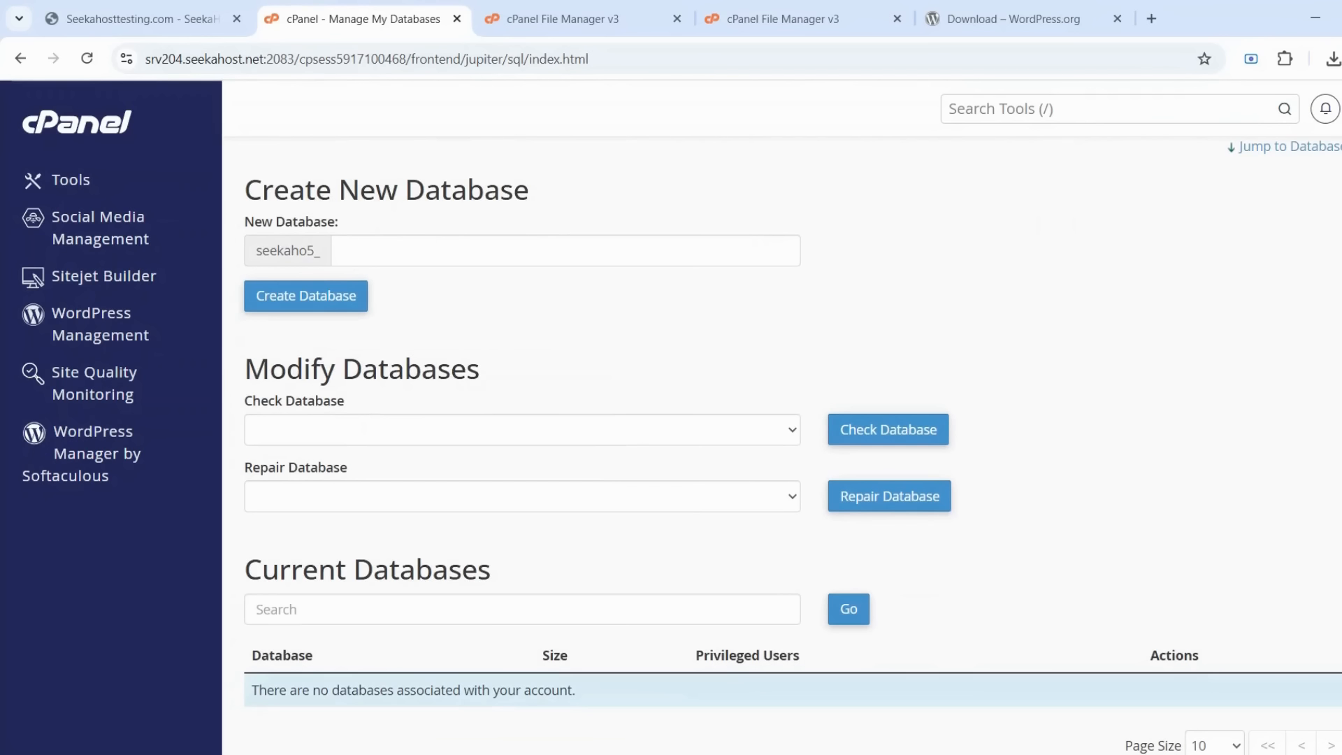
left_click(565, 250)
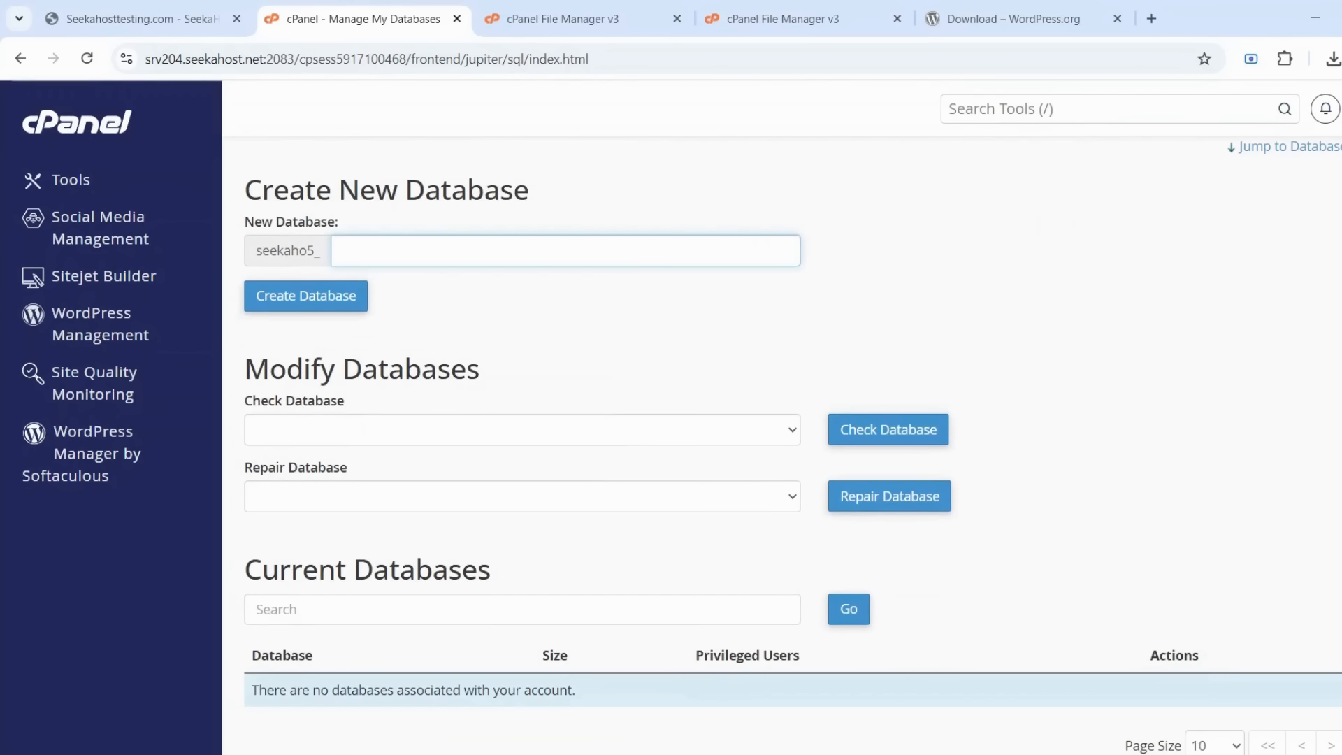
type("database")
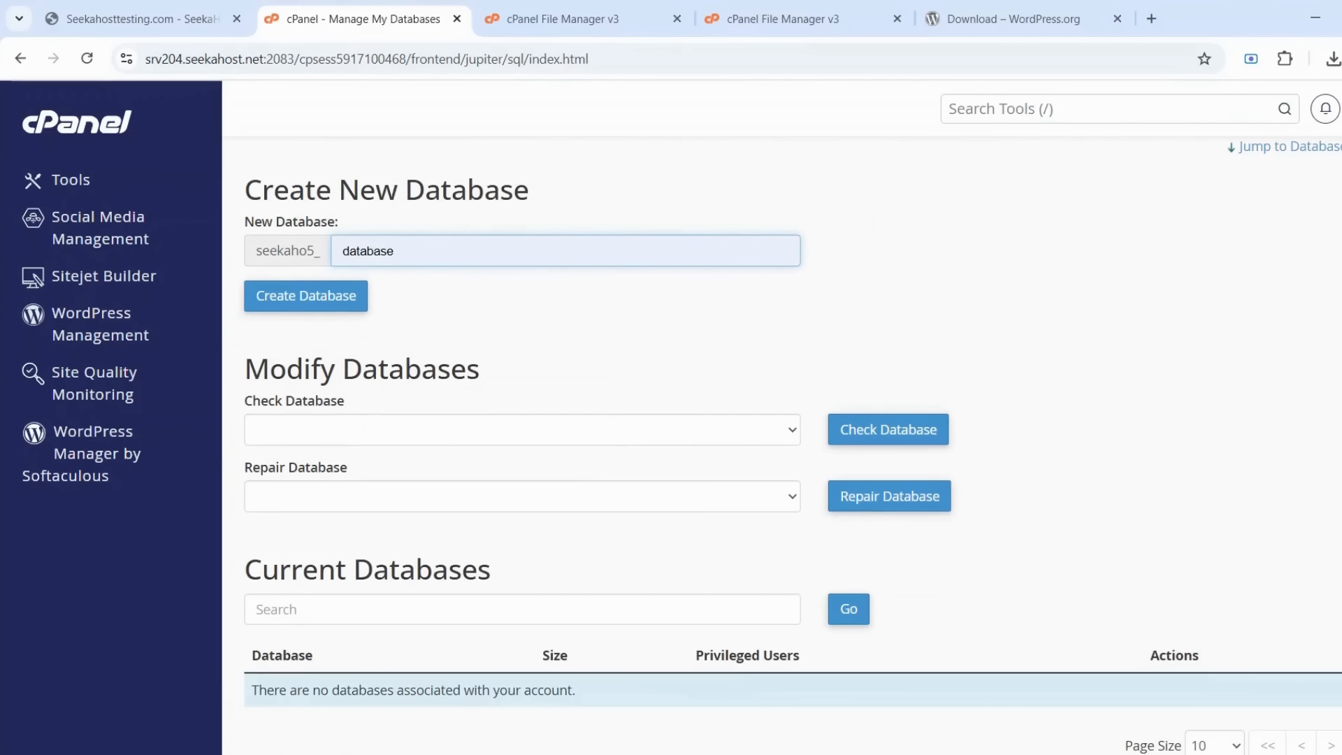
left_click(412, 293)
left_click(318, 306)
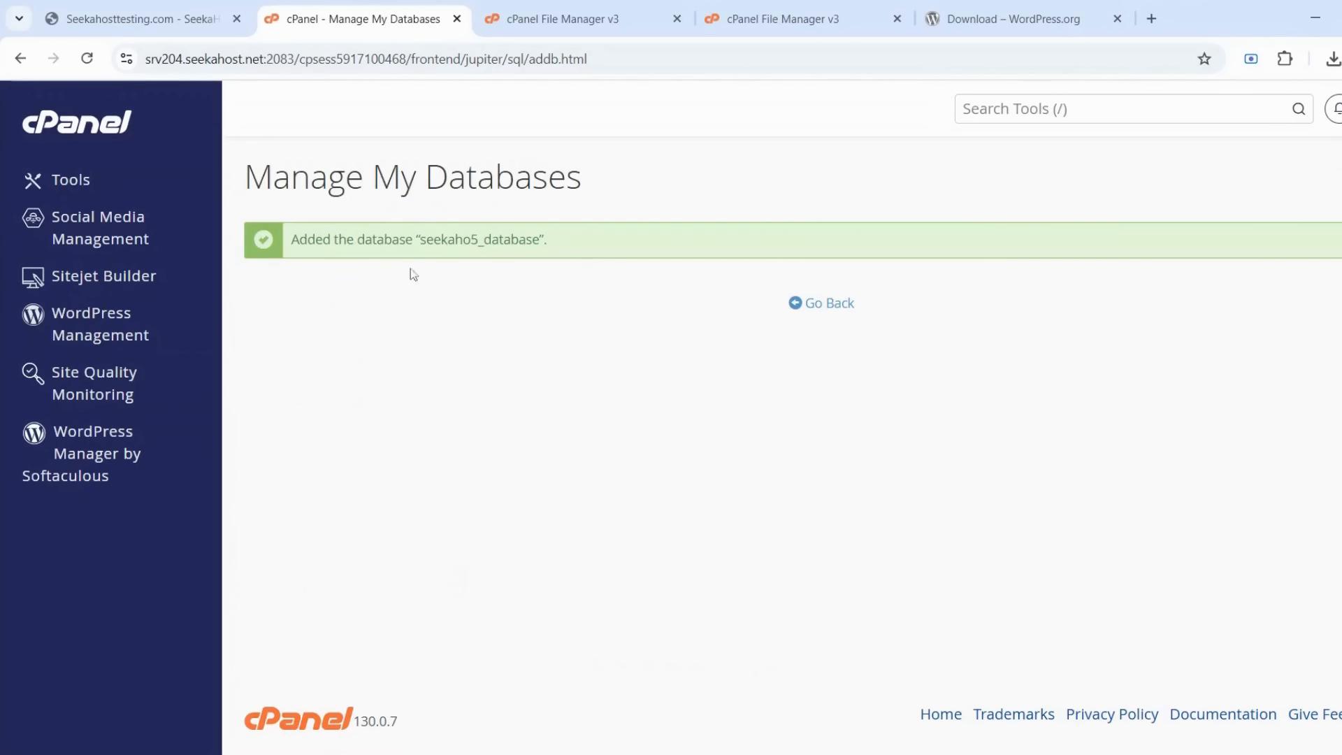
left_click_drag(426, 240, 539, 240)
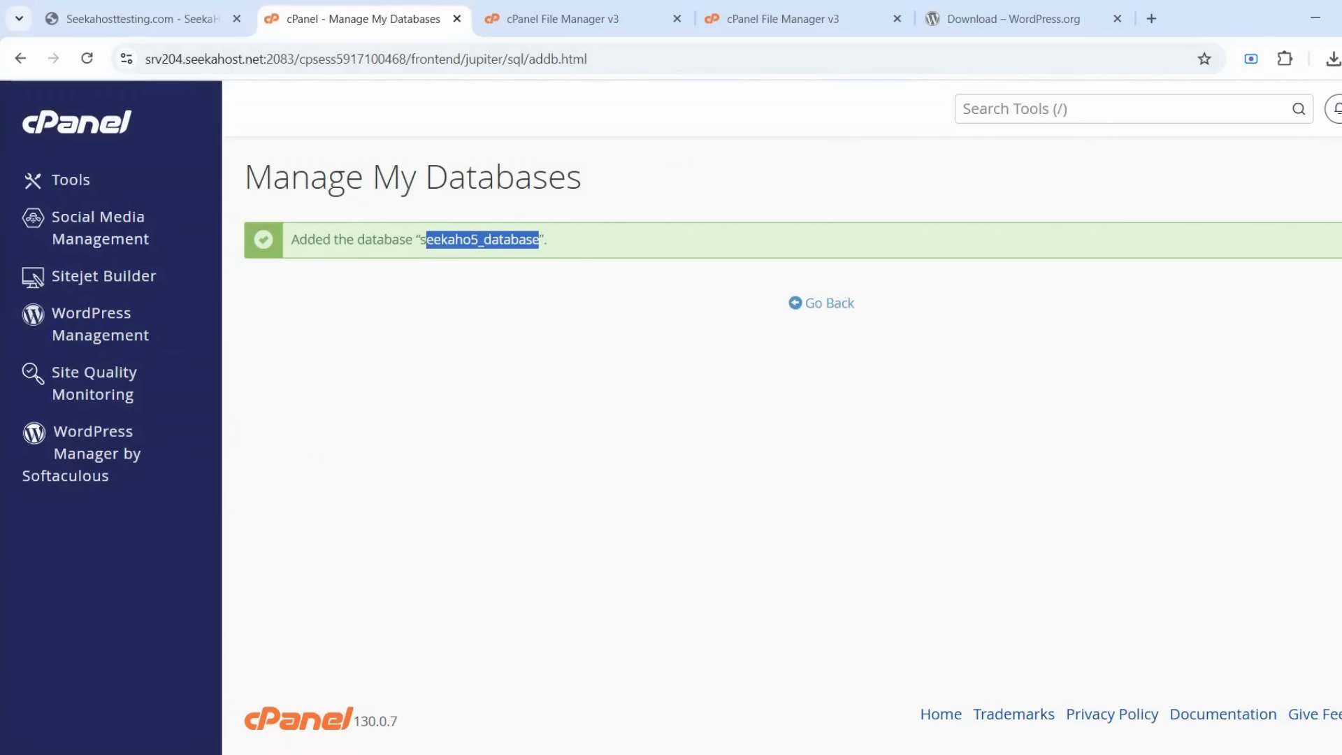
left_click(811, 310)
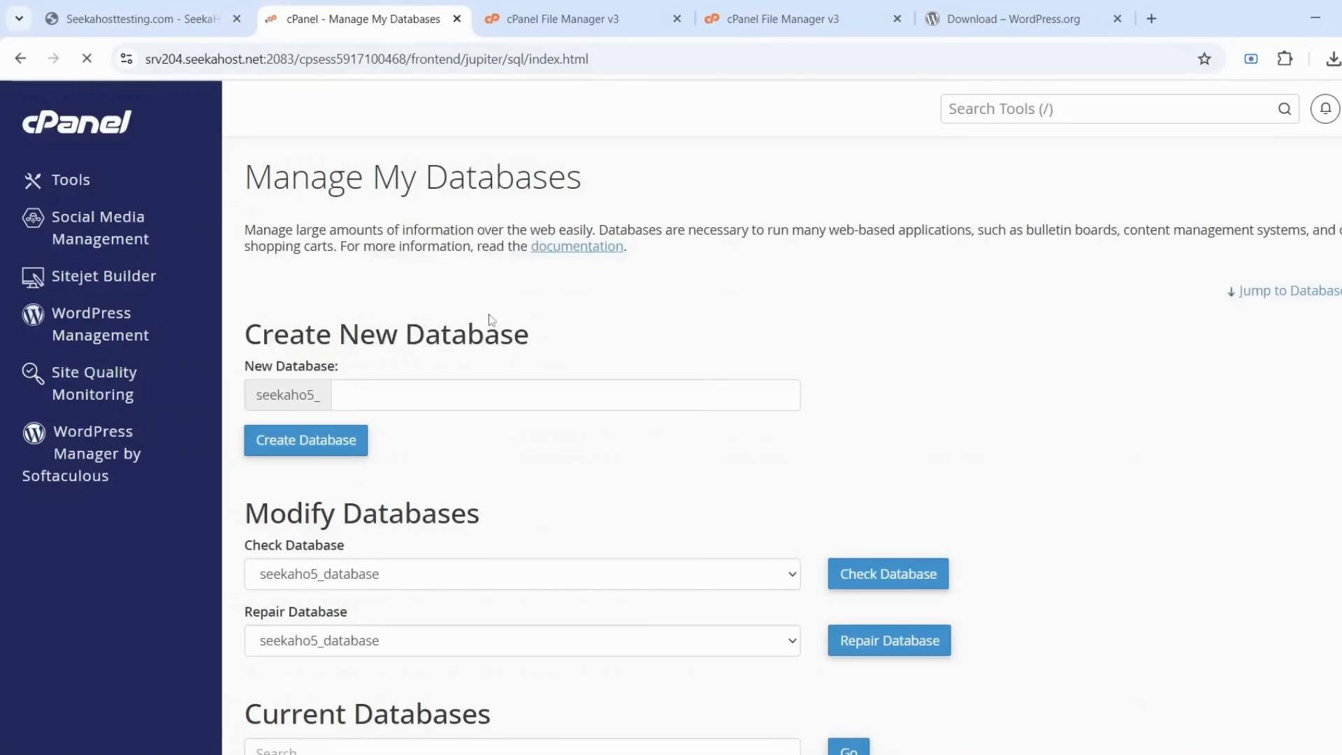
scroll(489, 322, "down", 7)
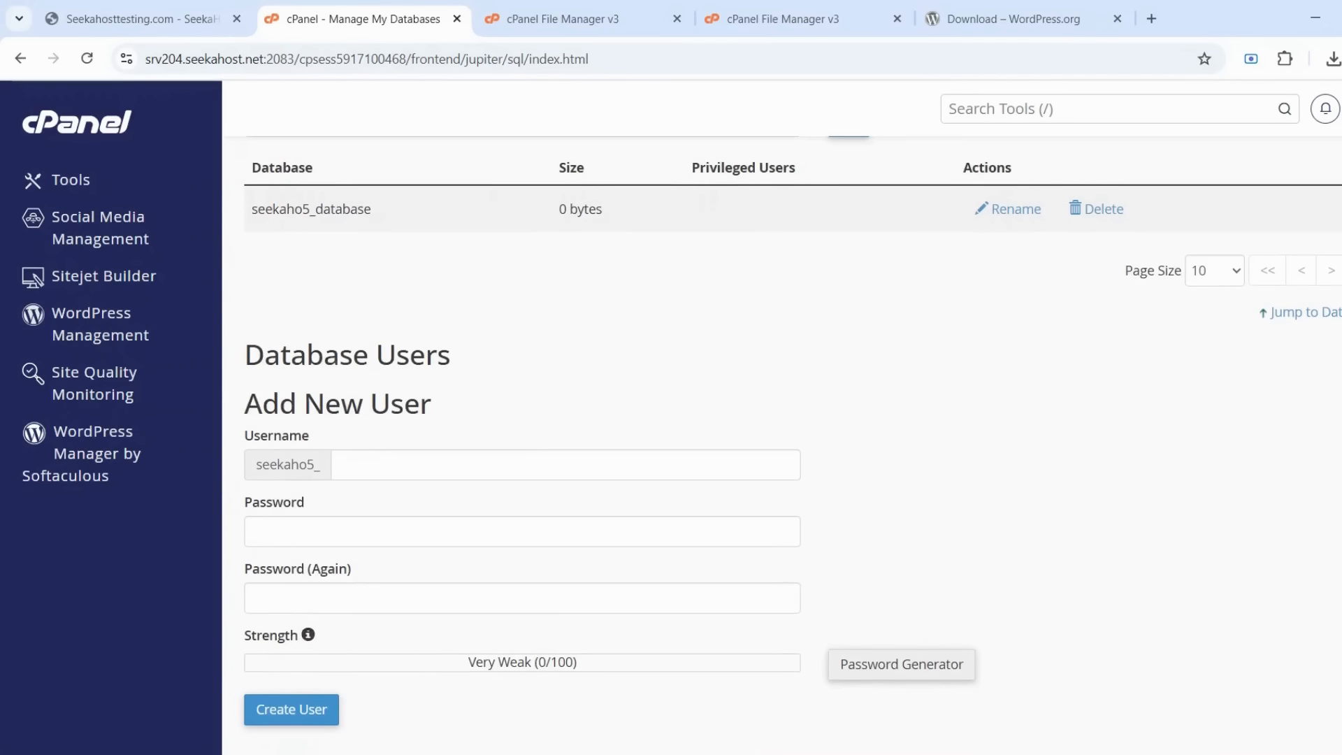
Enter 'user' as the new database username under Add New User
left_click(447, 461)
type("user")
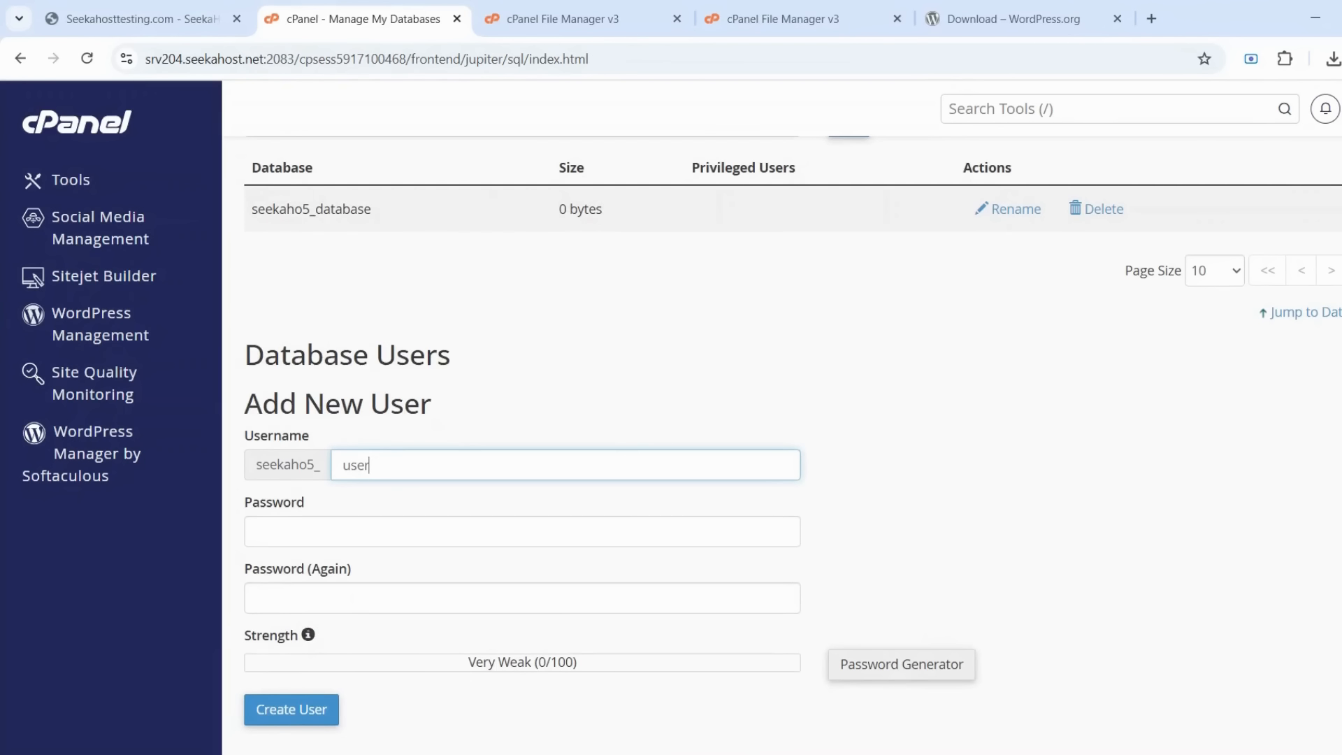
left_click(448, 531)
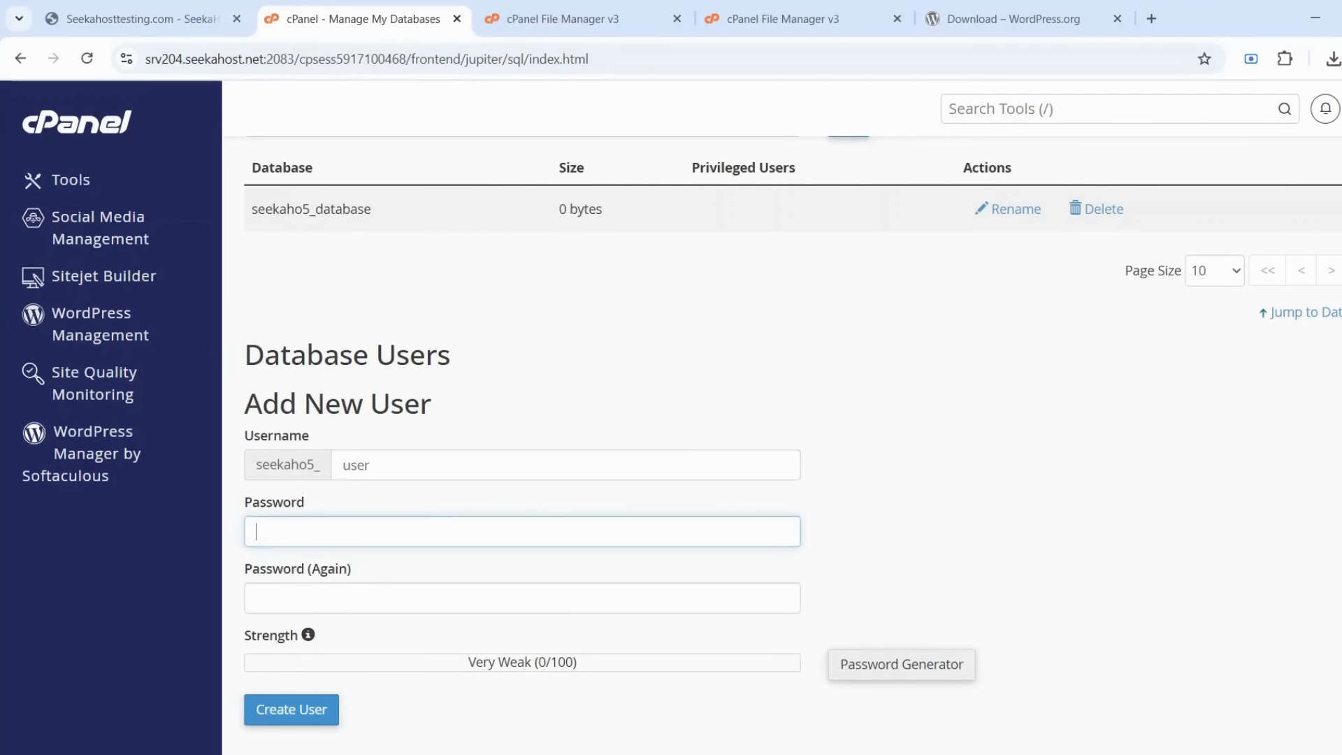
key("Tab")
scroll(809, 555, "down", 1)
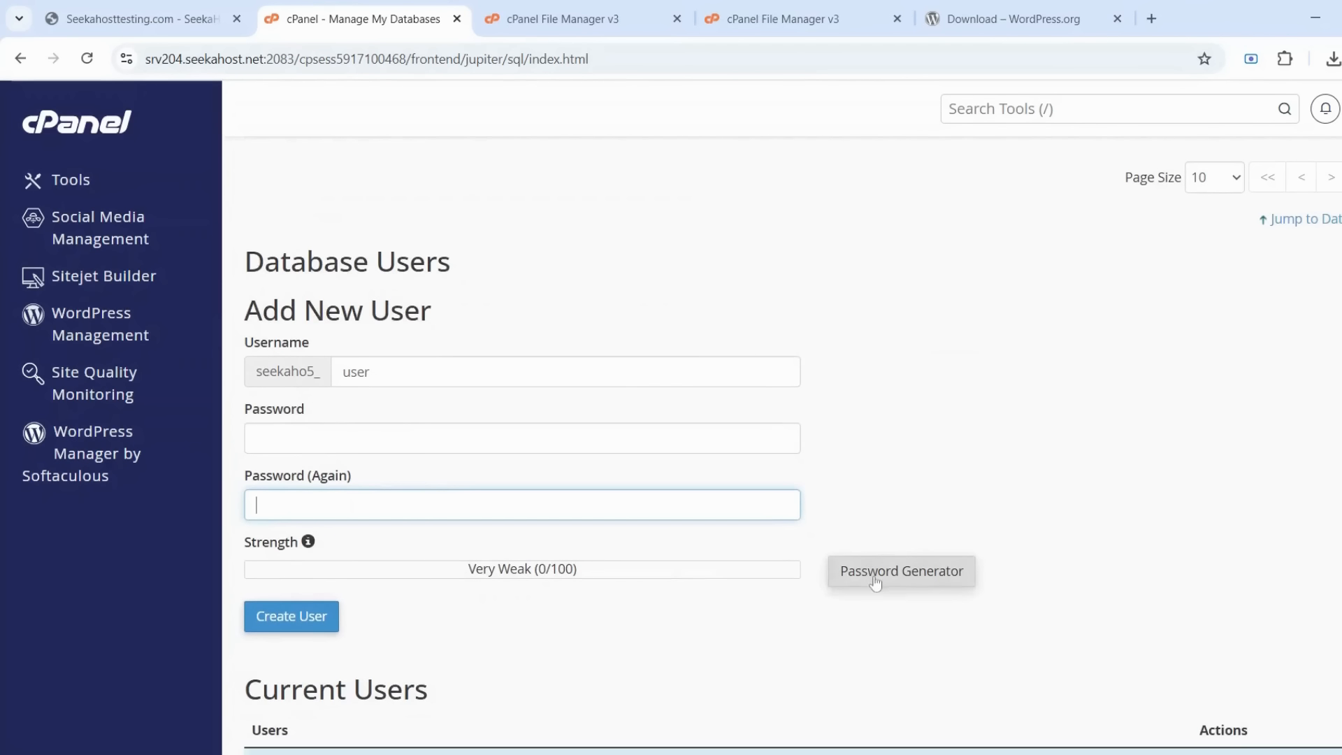
Generate a very strong password, apply it, and create the user seekaho5_user
left_click(875, 582)
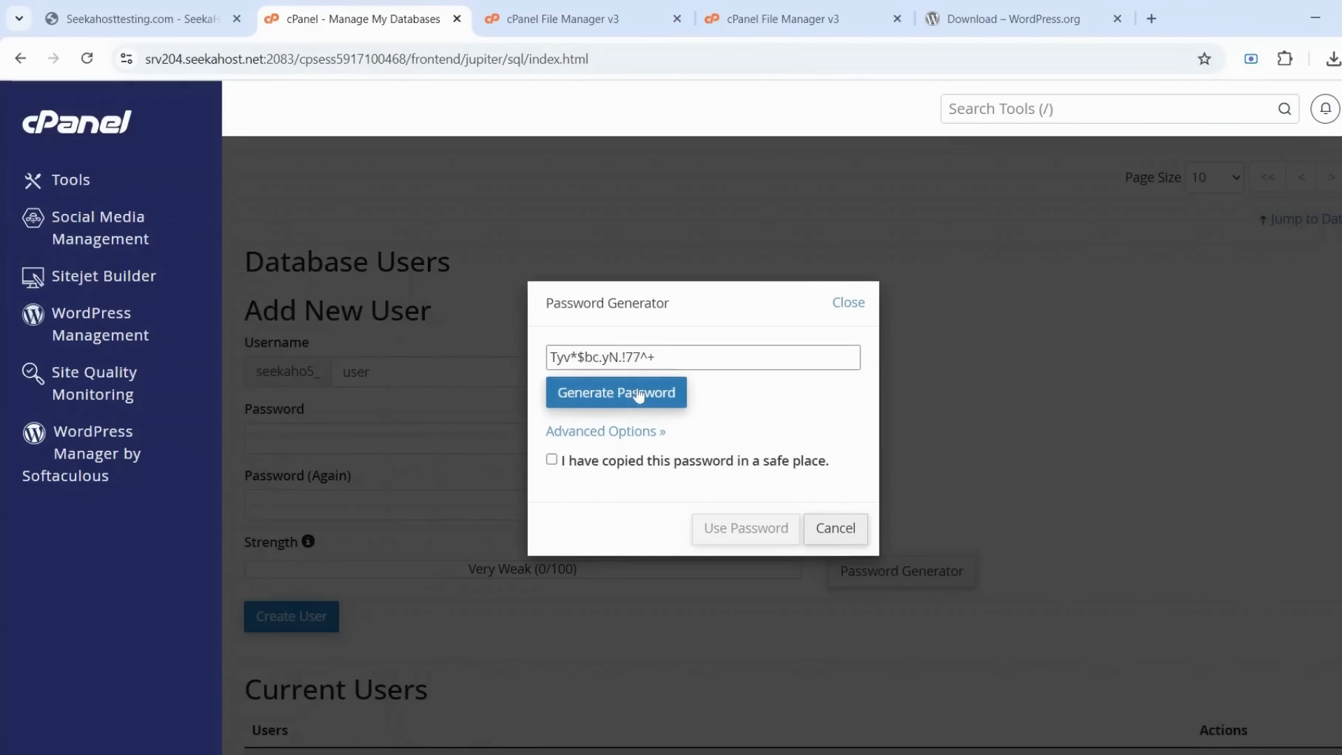
left_click(638, 394)
left_click(639, 393)
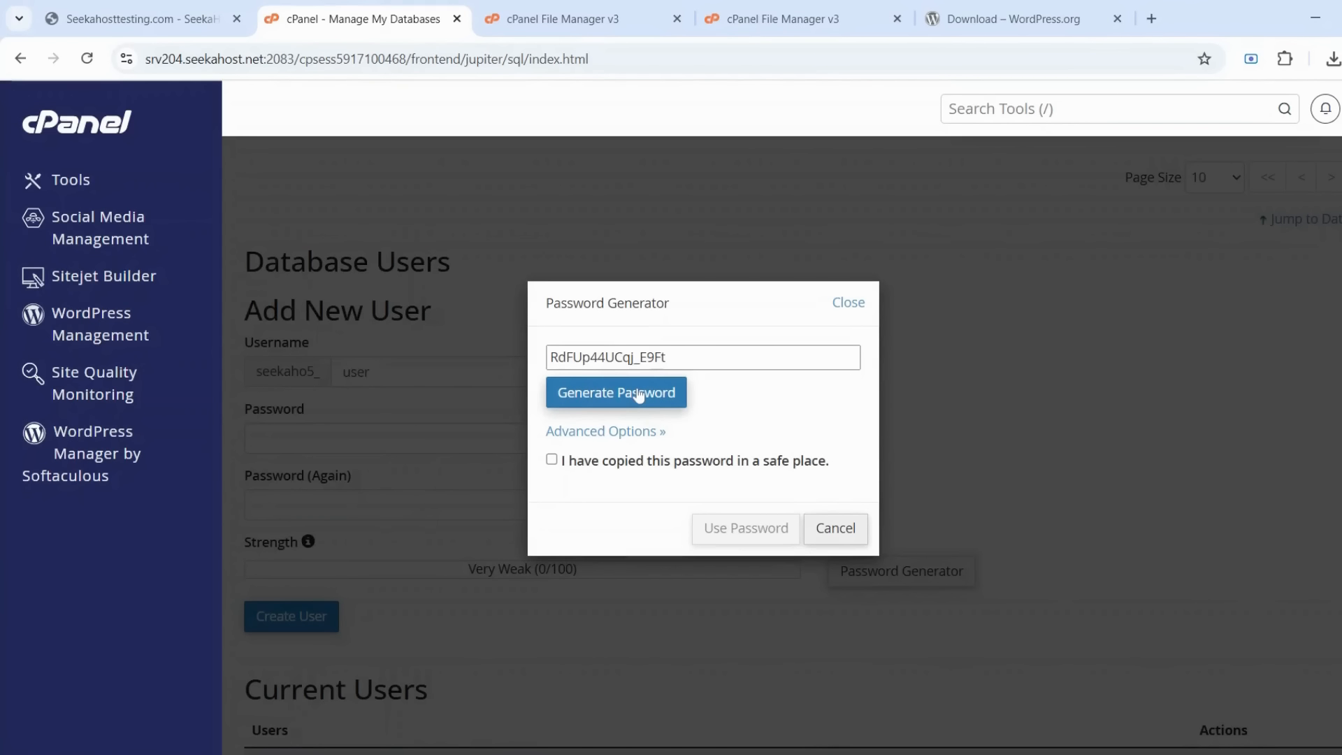
left_click(639, 394)
left_click(639, 358)
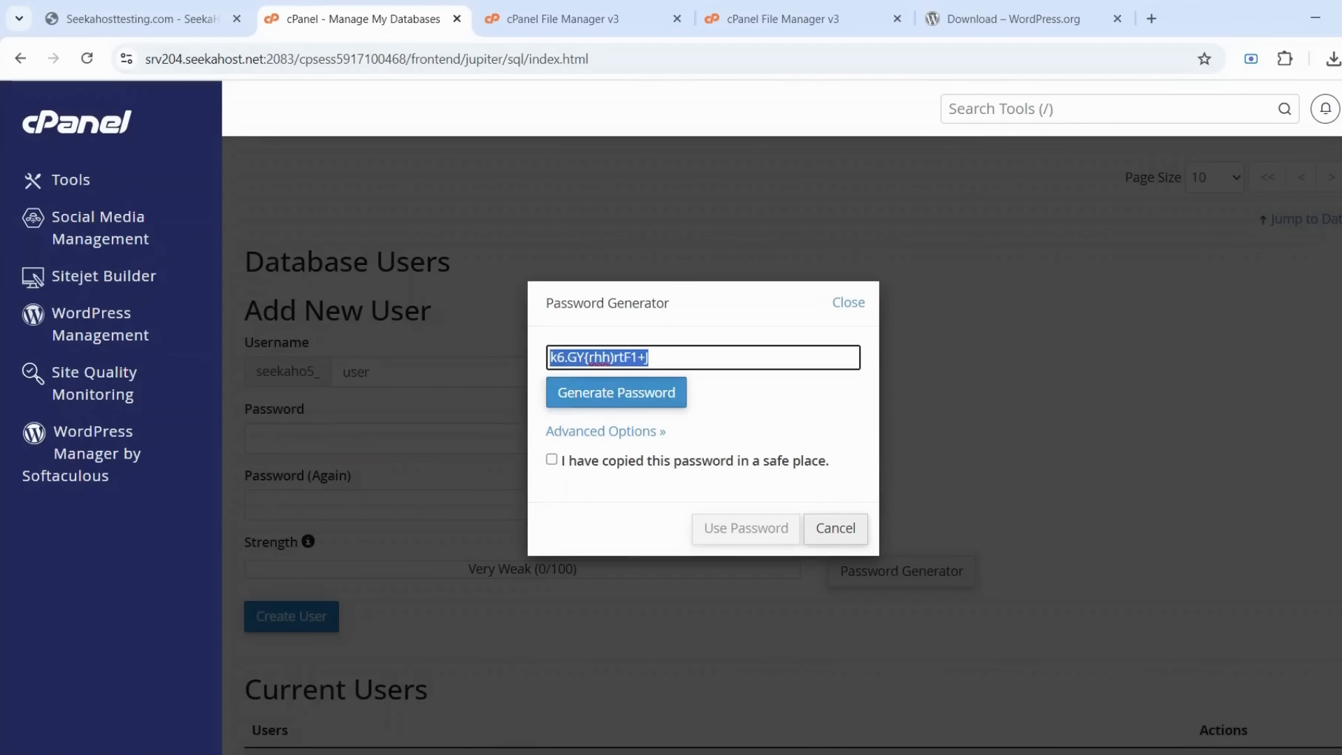
left_click(644, 462)
left_click(753, 530)
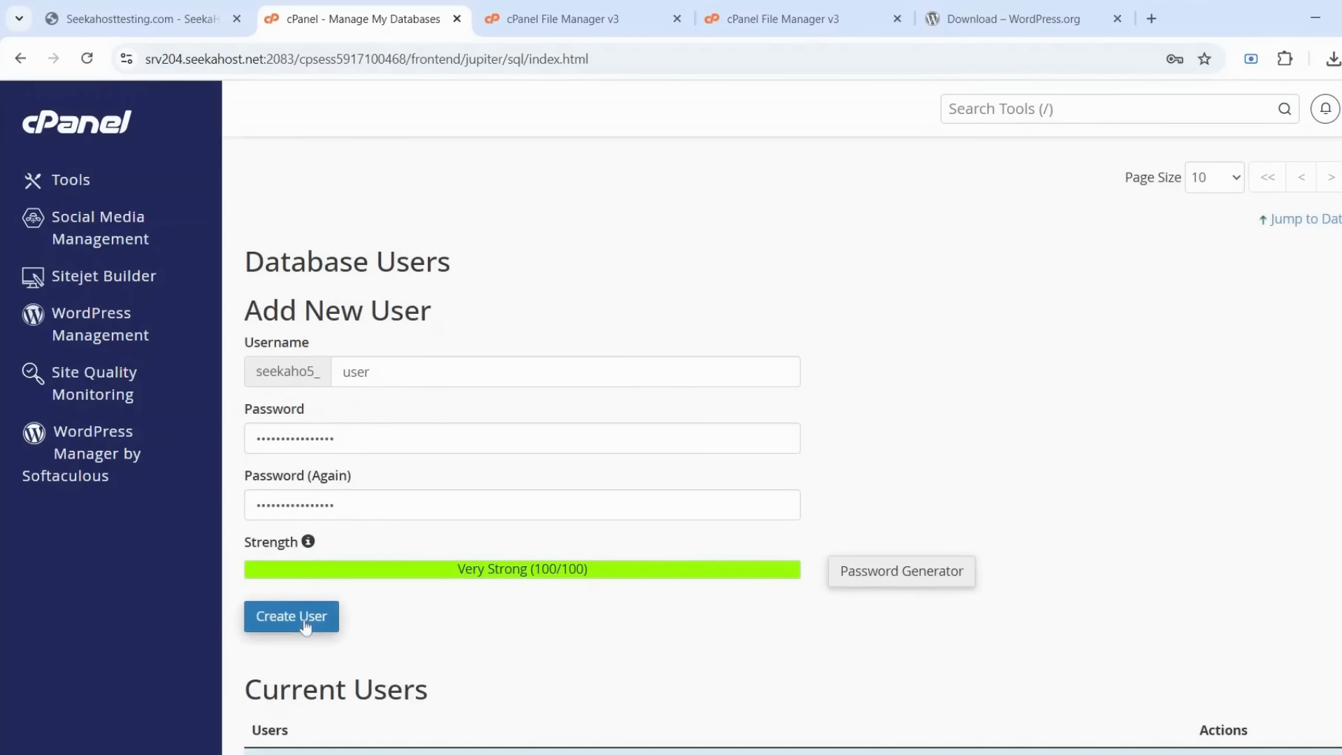
left_click(305, 624)
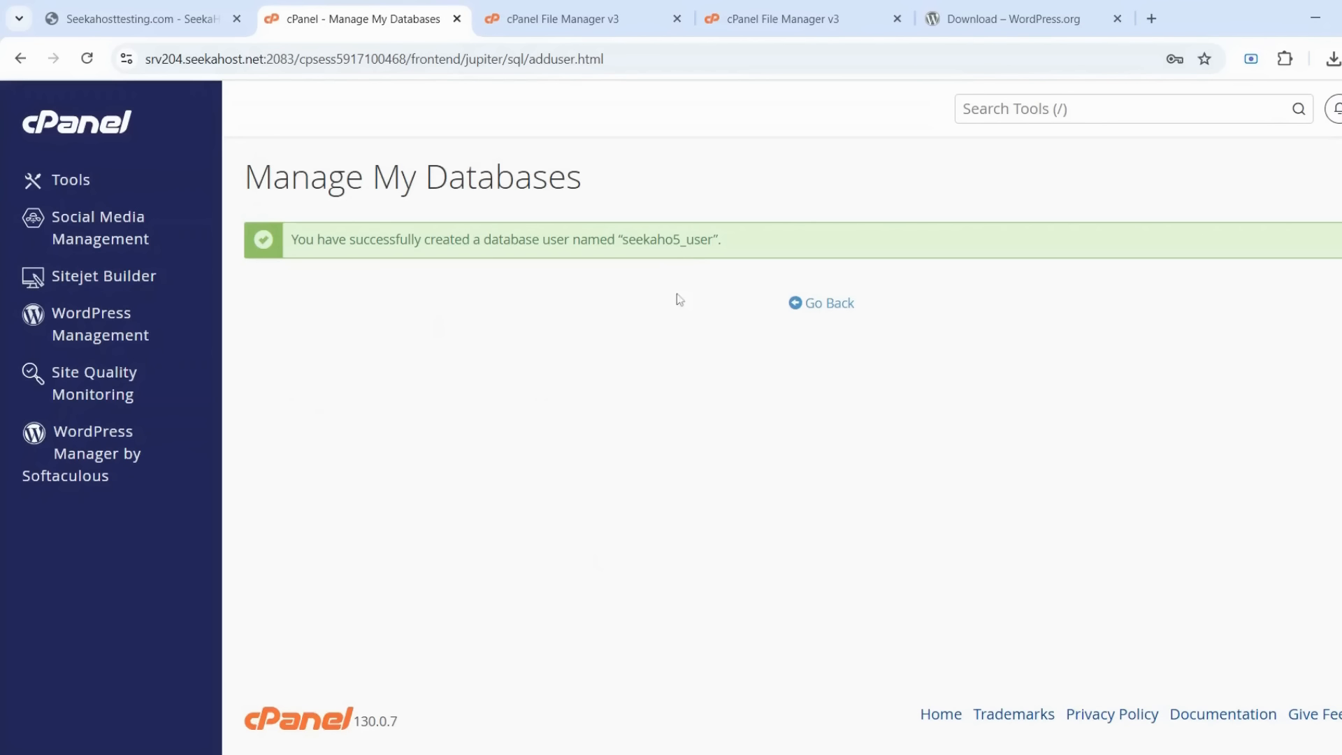
left_click_drag(713, 240, 628, 242)
Add seekaho5_user to seekaho5_database
left_click(822, 303)
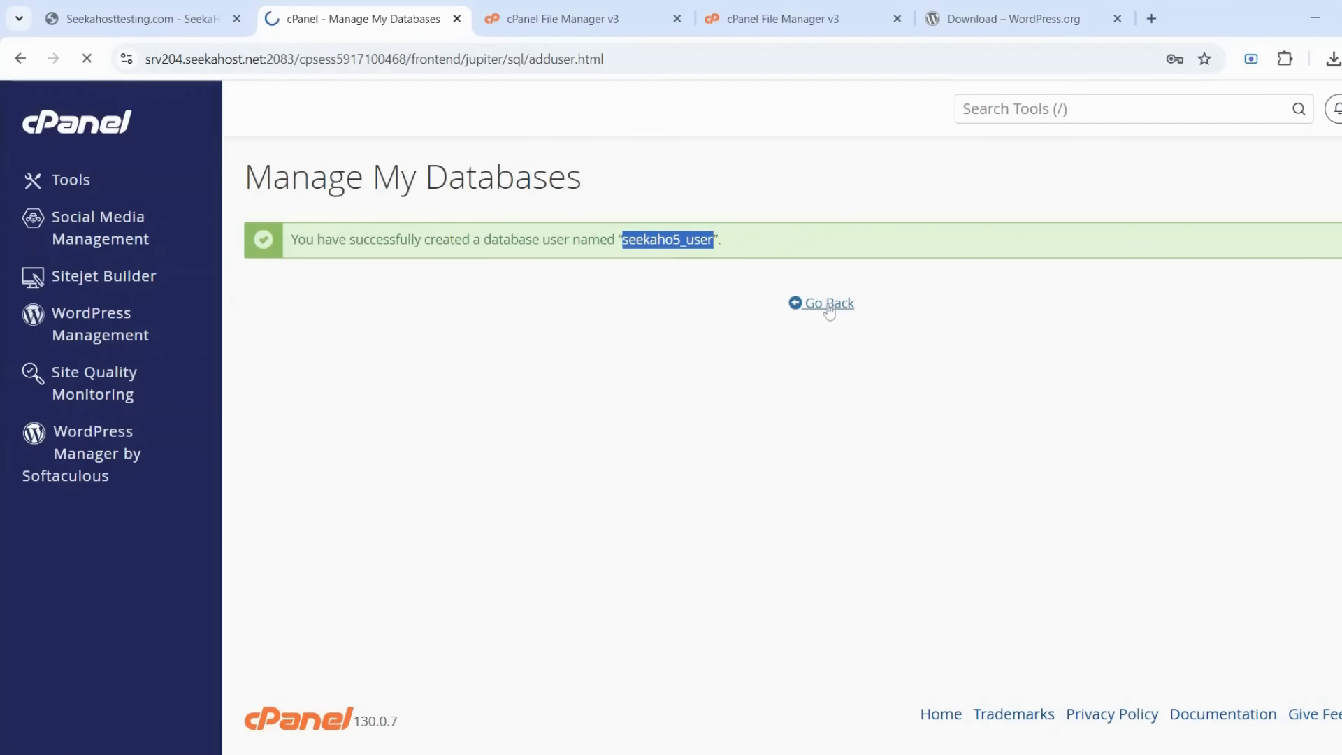
scroll(643, 359, "down", 10)
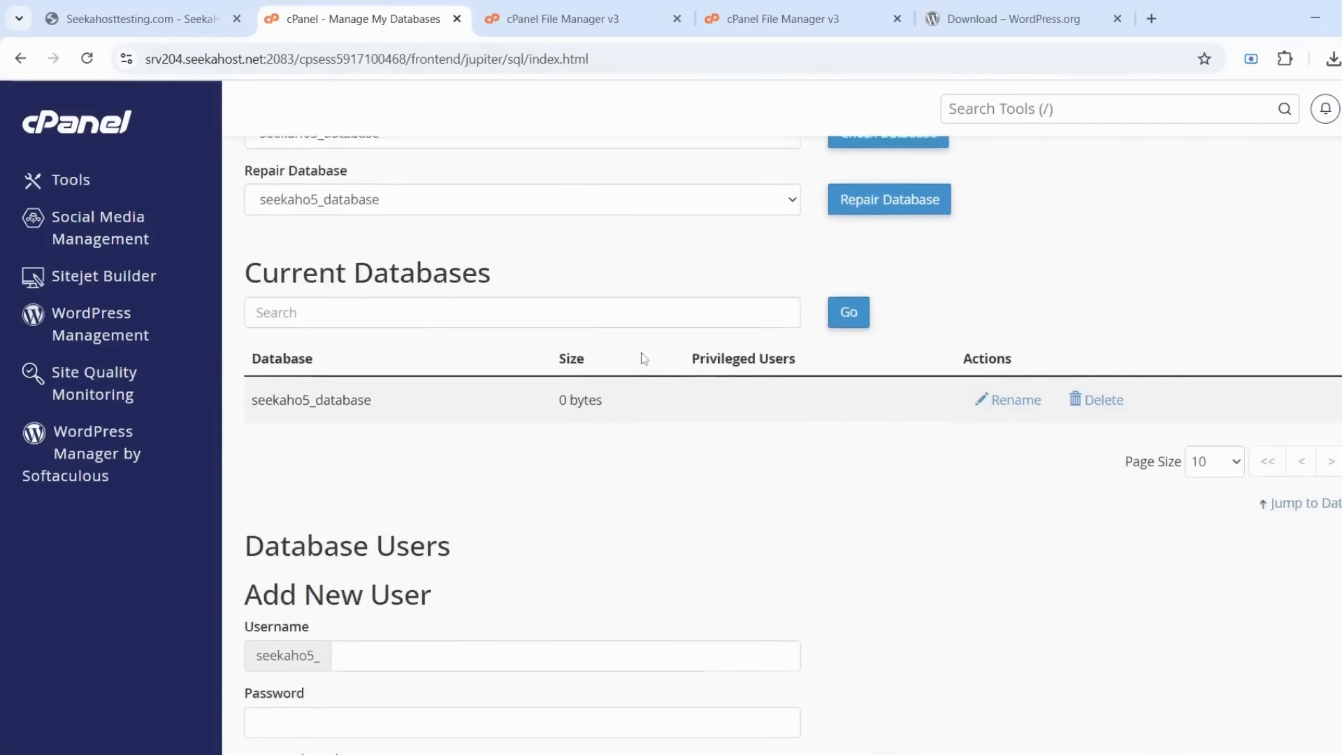
scroll(318, 353, "down", 5)
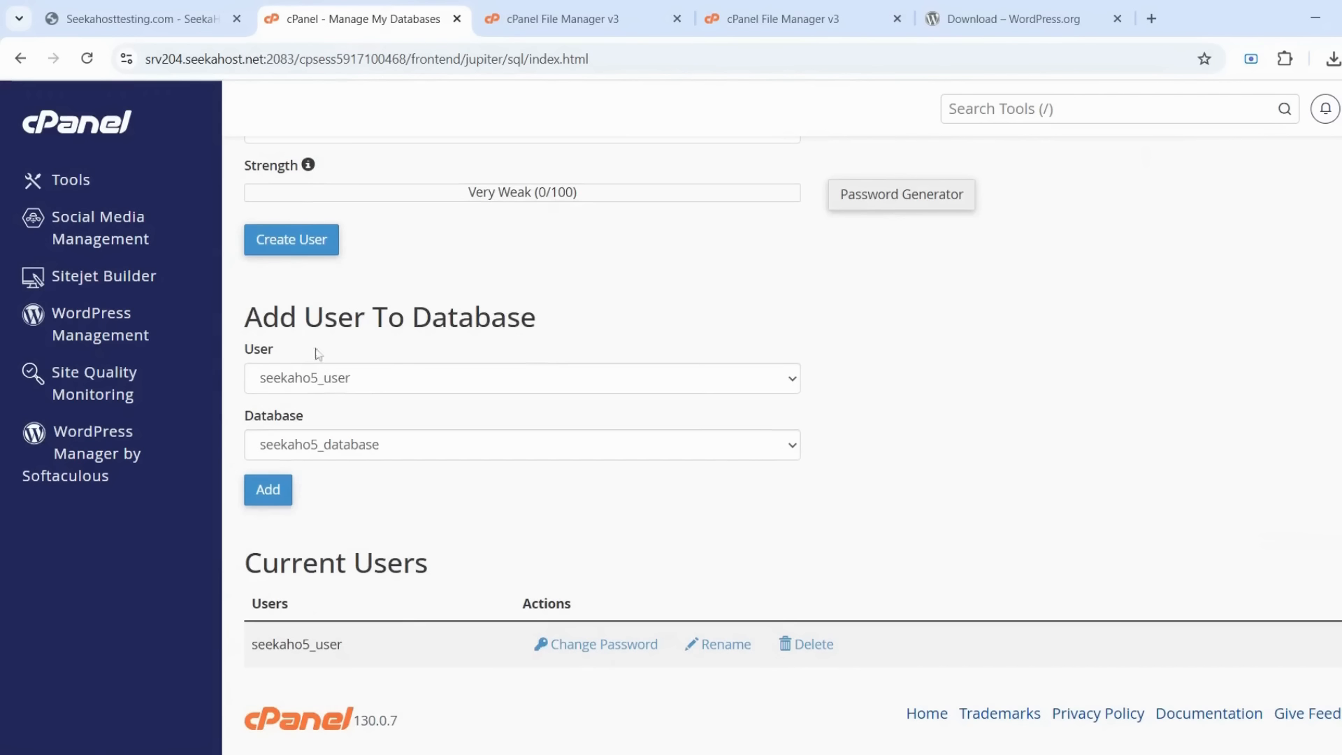
left_click(430, 383)
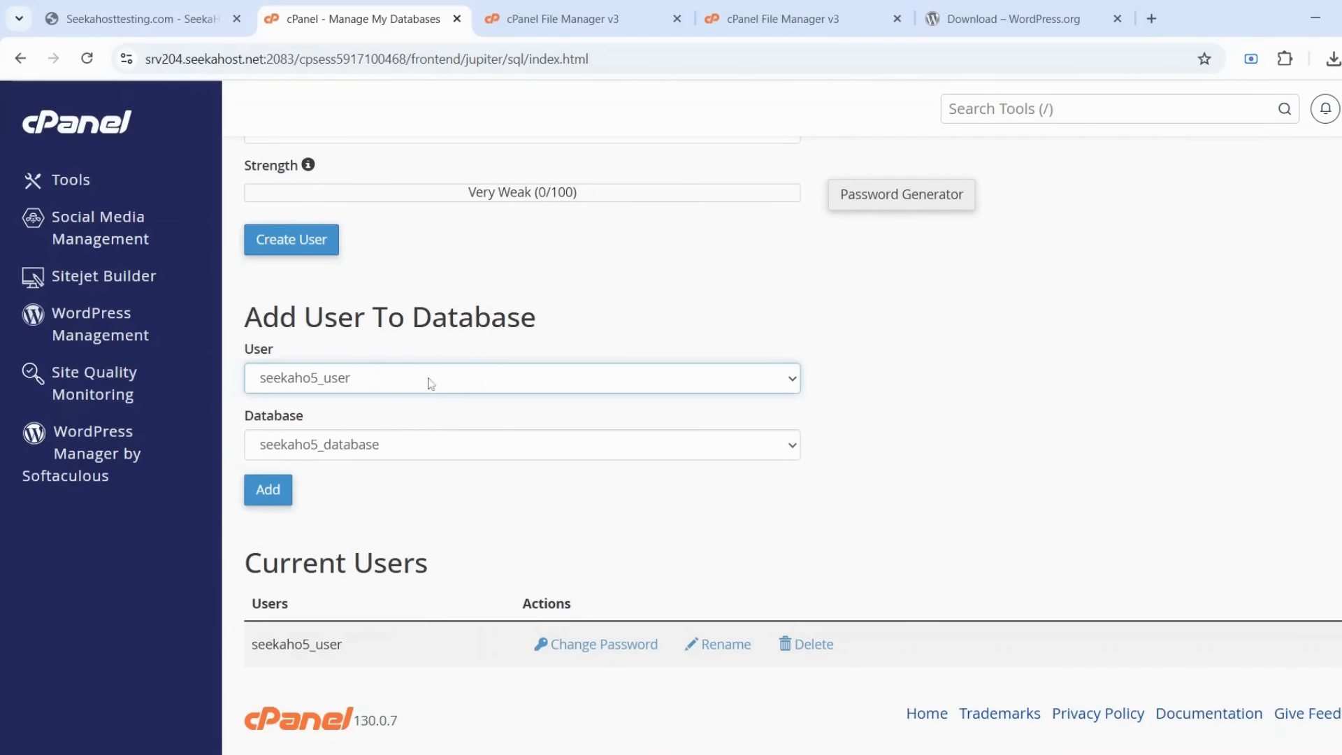
left_click(407, 452)
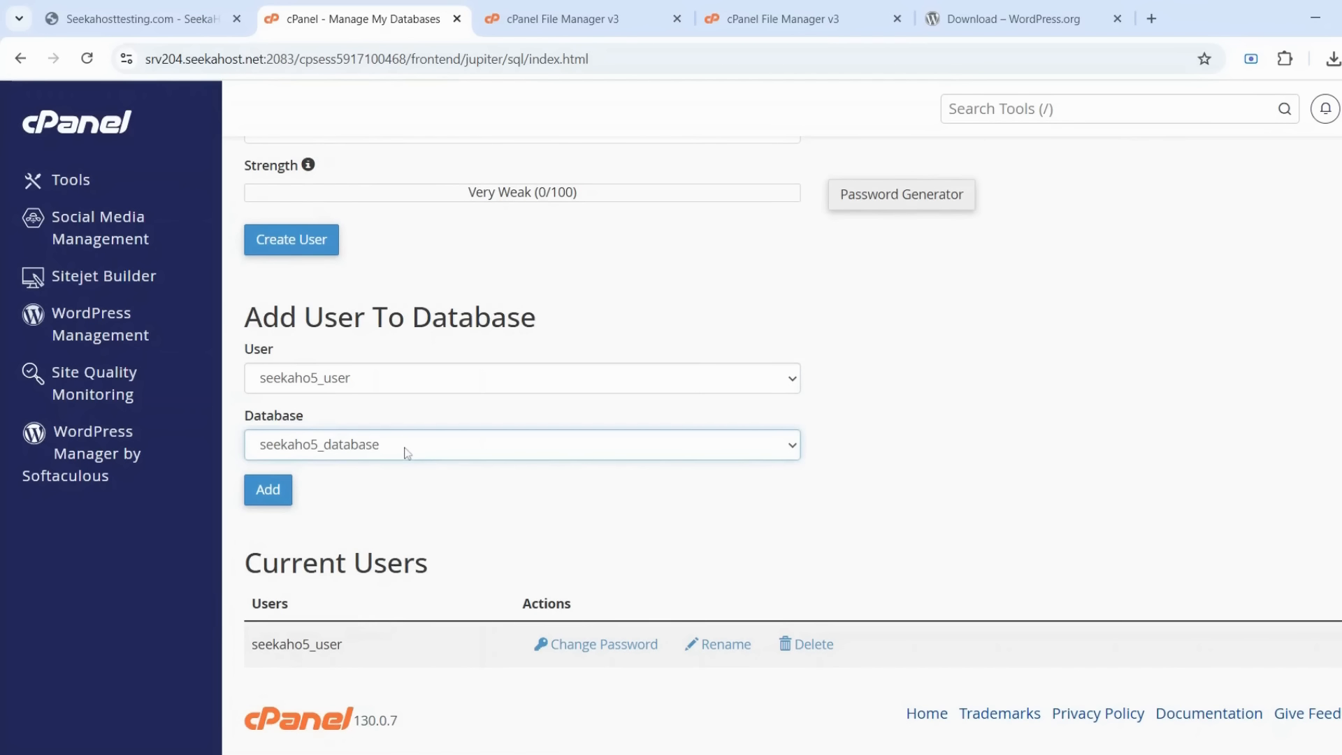
left_click(279, 492)
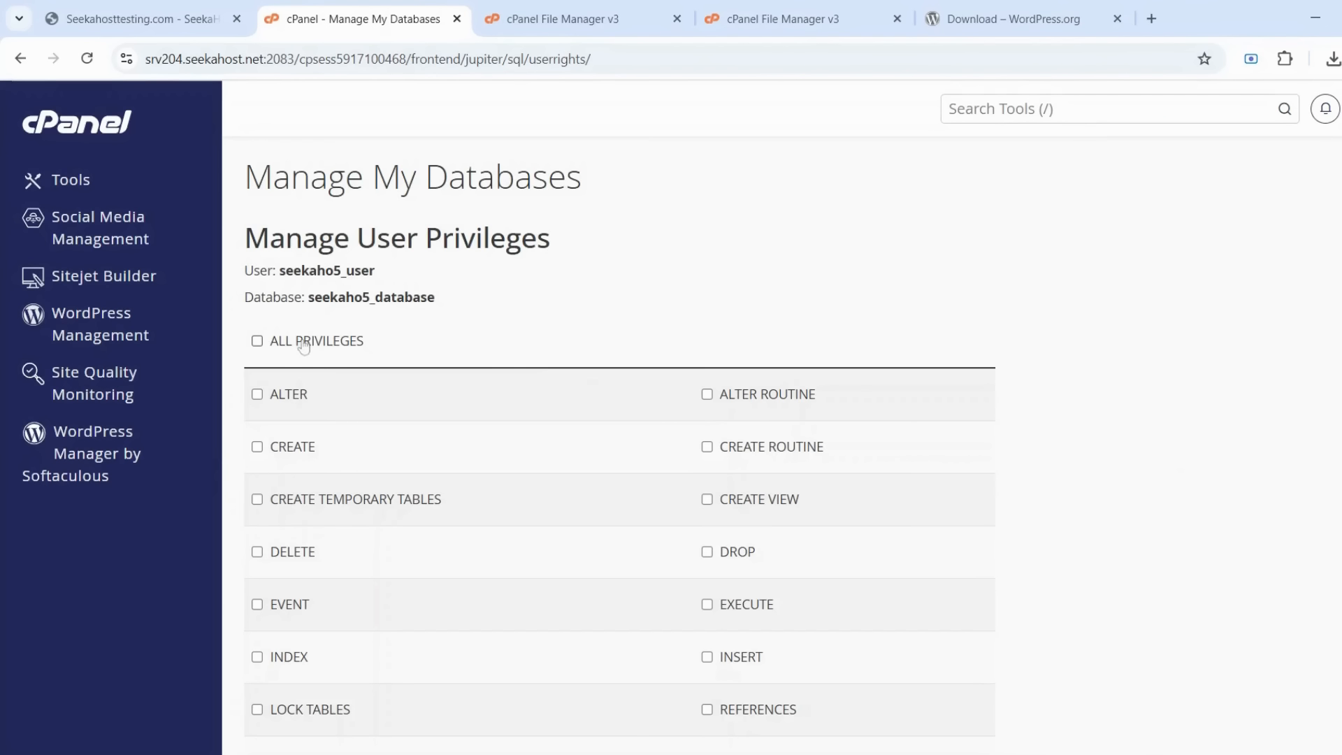
Grant ALL PRIVILEGES, save with Make Changes, and go back to Manage My Databases
left_click(303, 347)
scroll(521, 345, "down", 4)
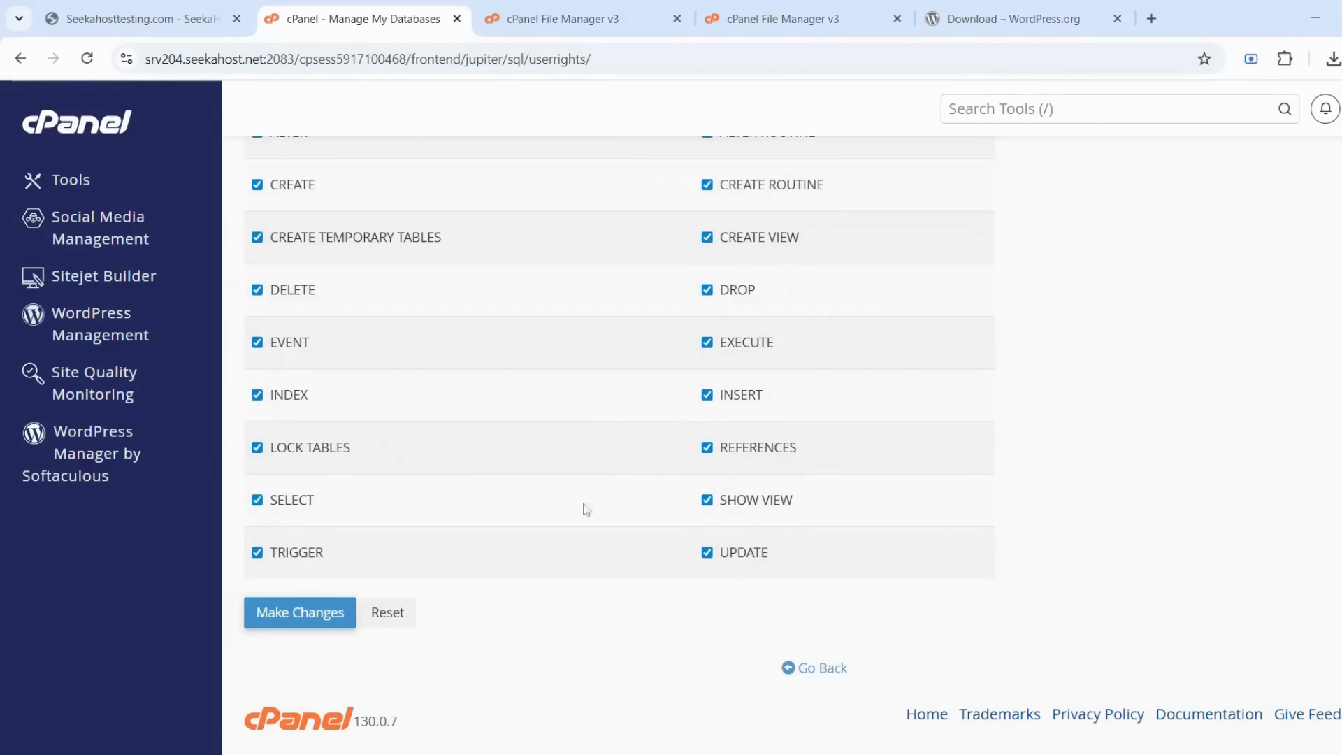
left_click(343, 614)
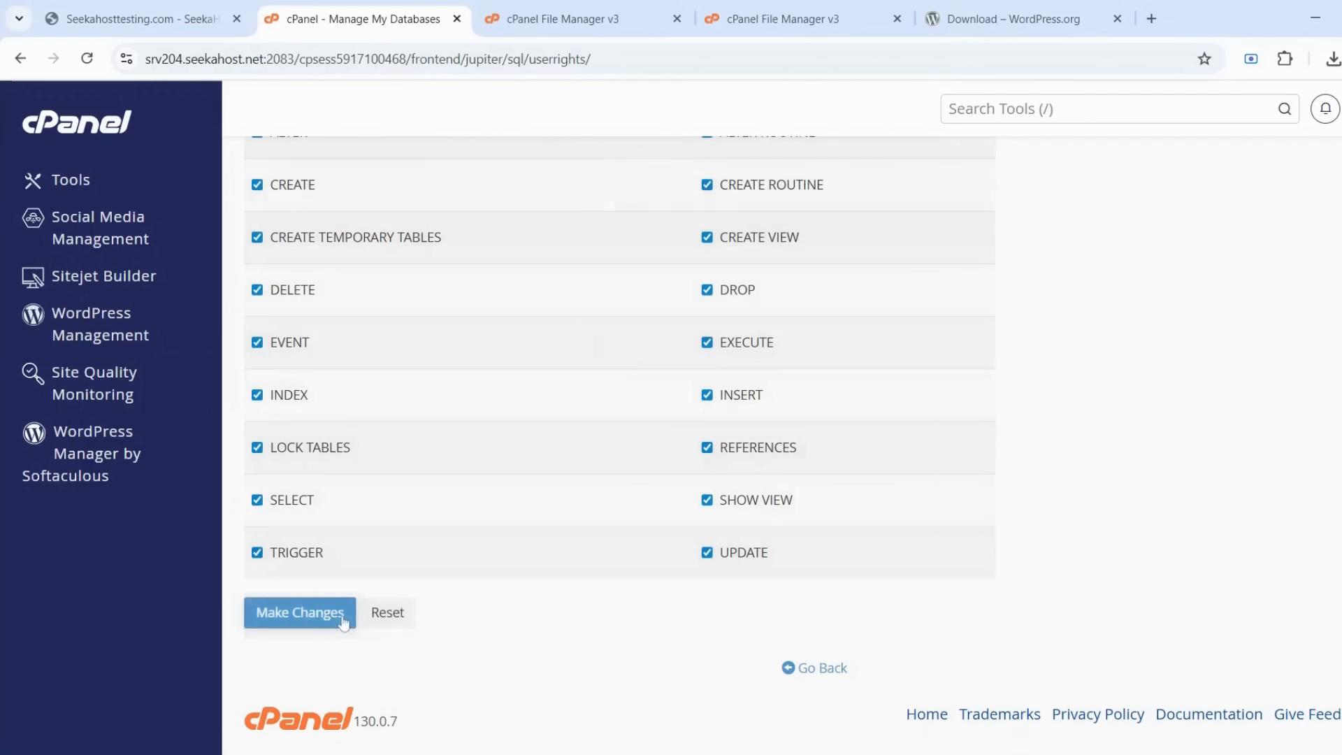
scroll(630, 410, "up", 4)
scroll(832, 525, "down", 4)
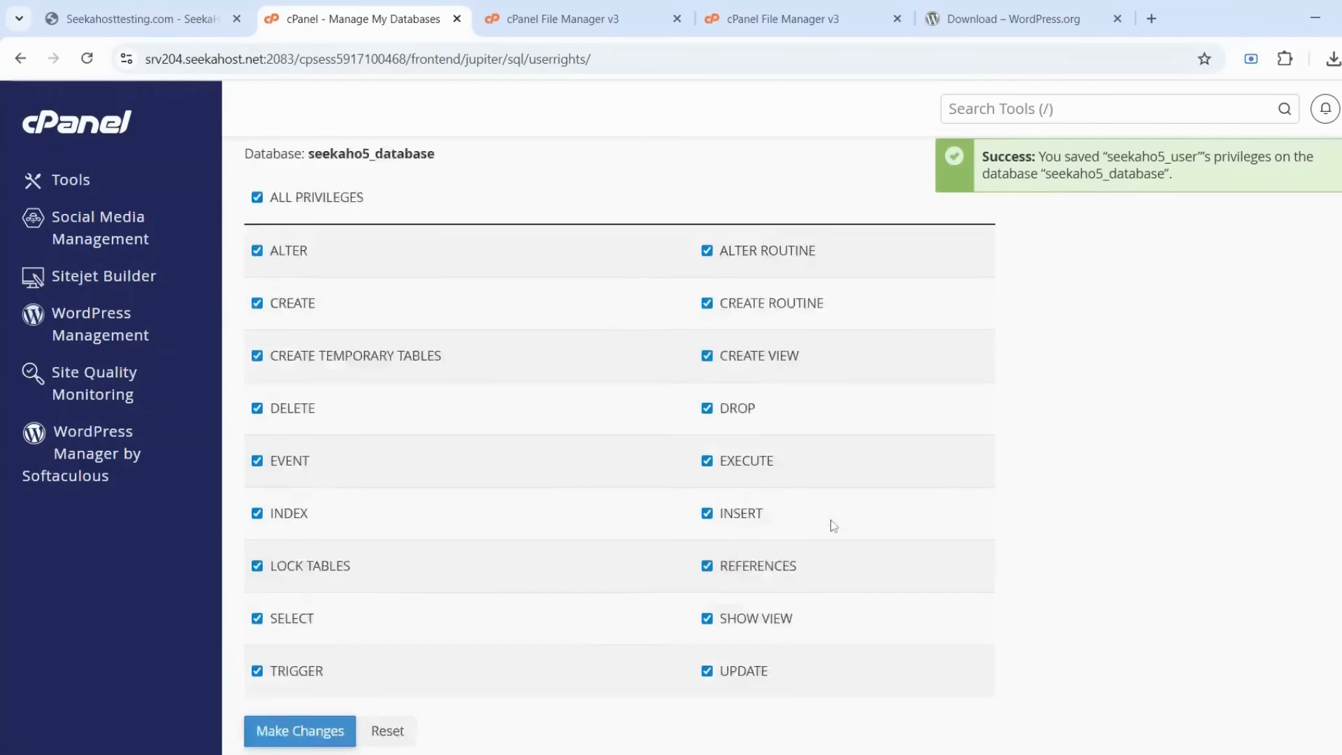
left_click(820, 671)
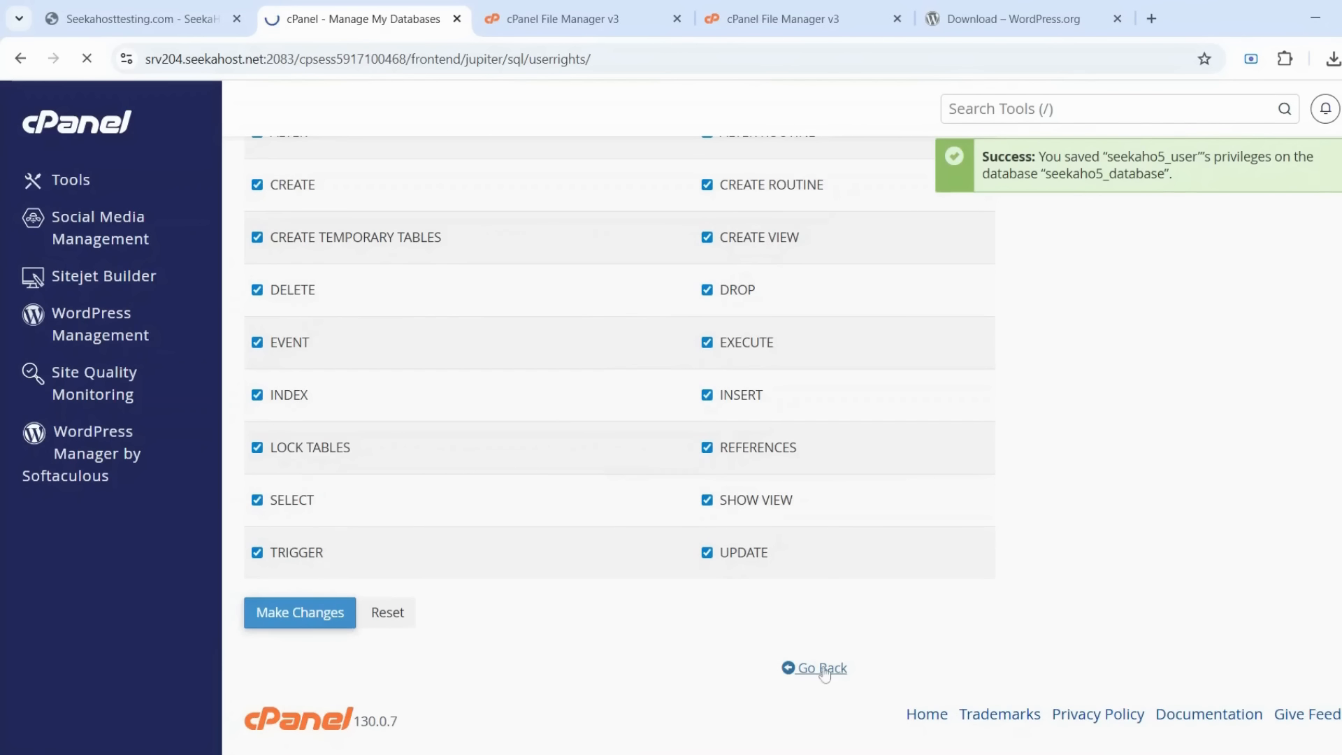
scroll(783, 447, "down", 4)
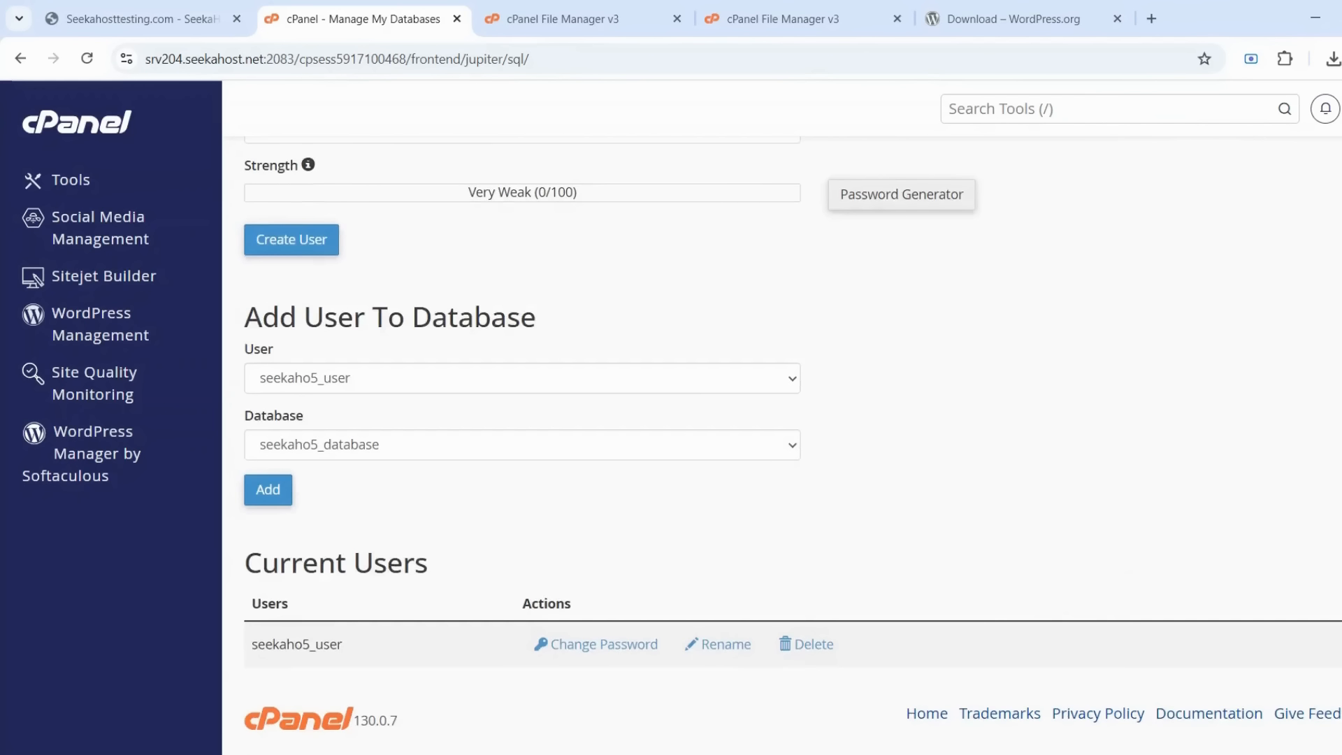
scroll(783, 448, "up", 5)
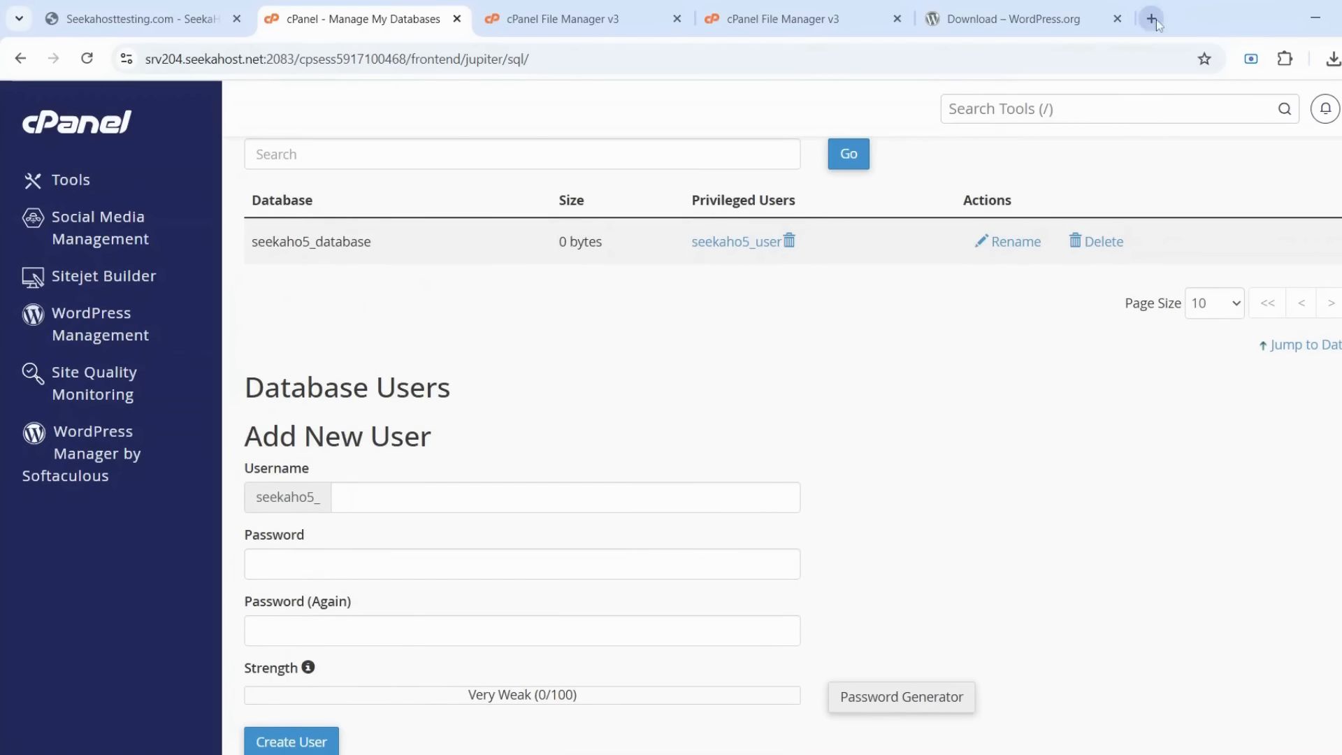
Load seekahosttesting.com in a new tab, keep English (United States), and reach the database details form
left_click(1153, 19)
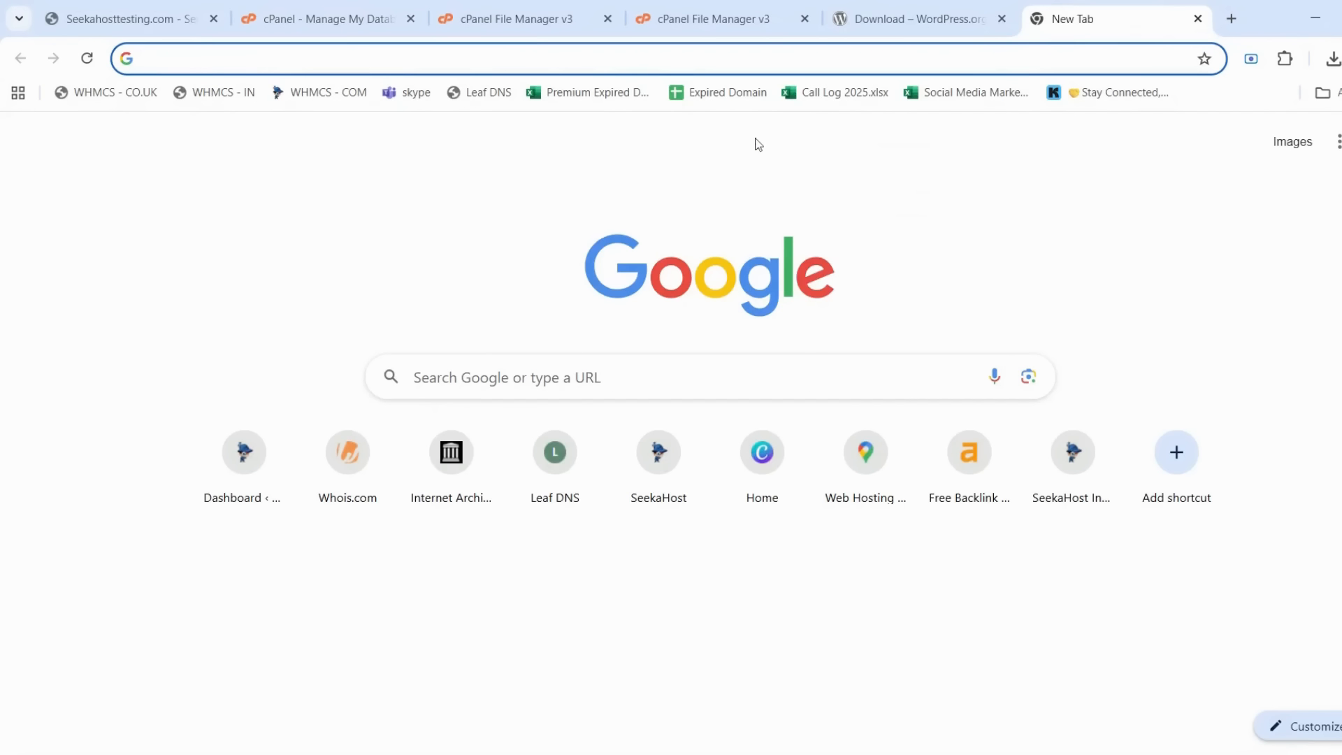
type("http://seekahosttesting.com/")
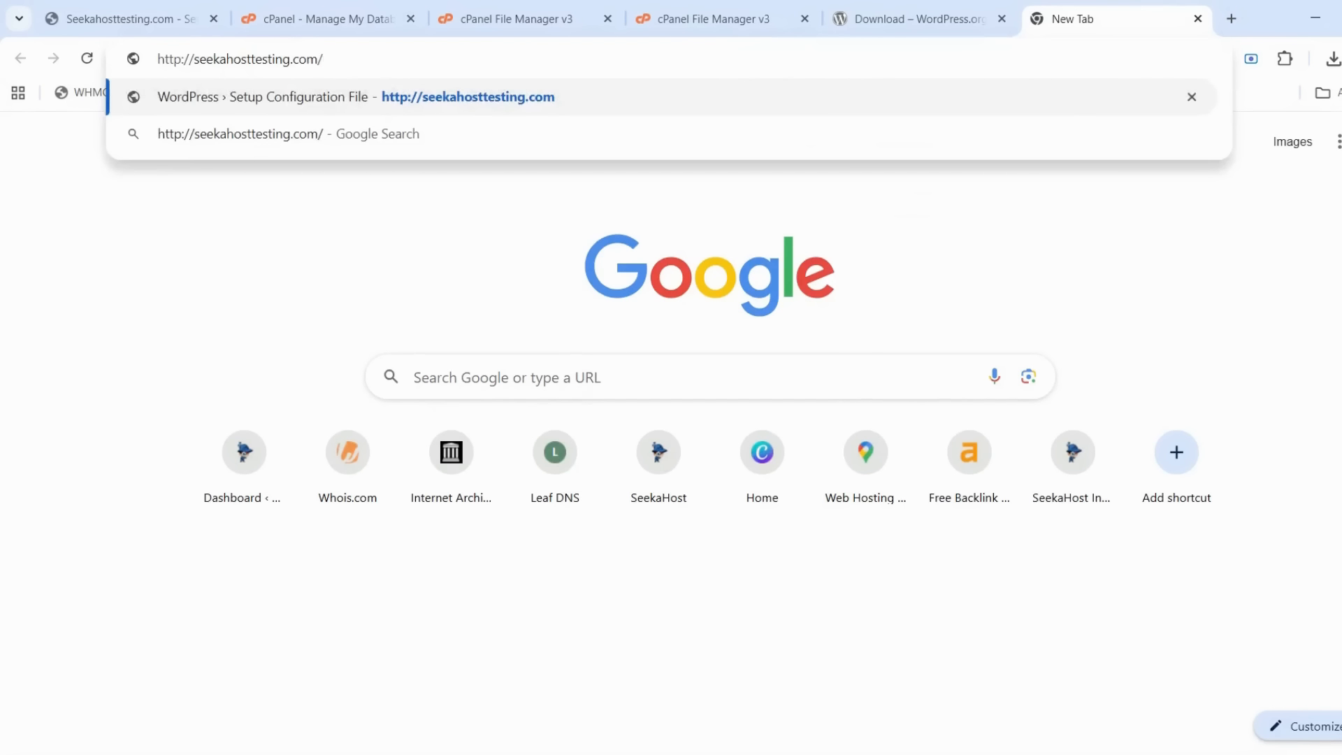
key("Return")
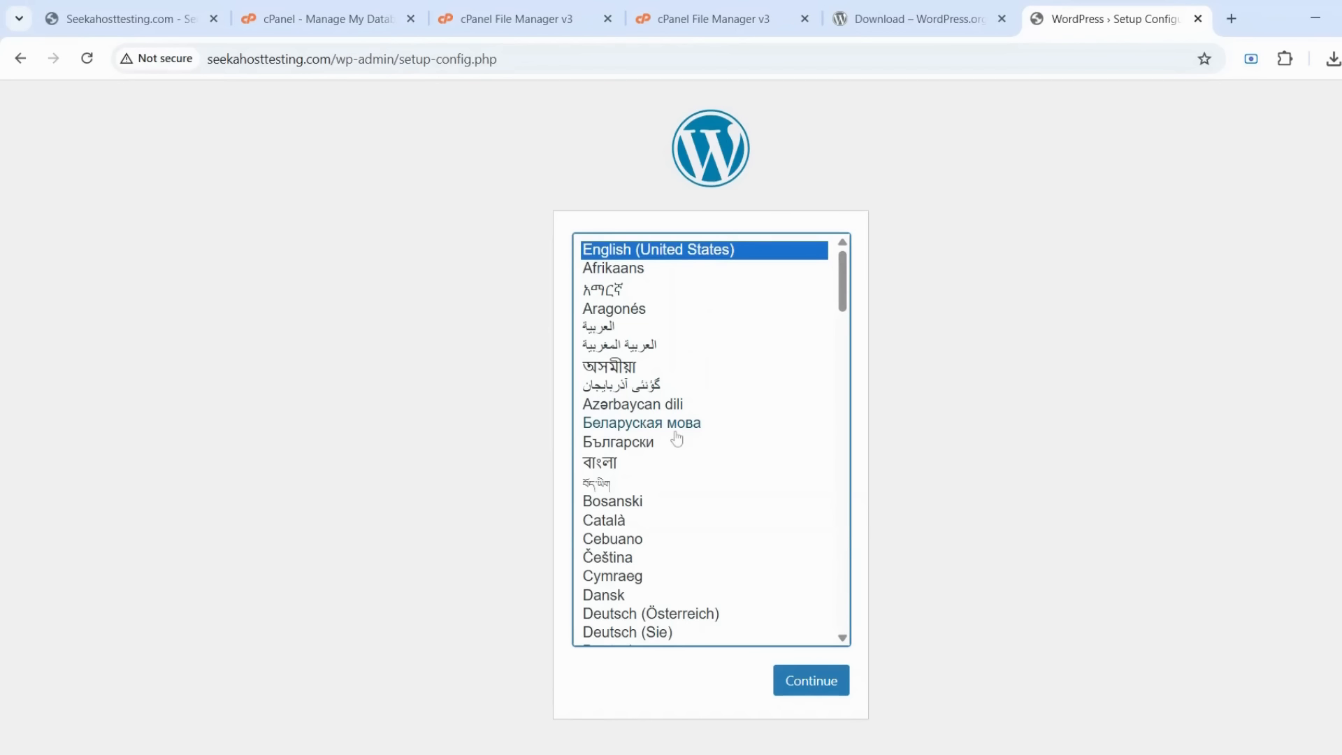
left_click(799, 691)
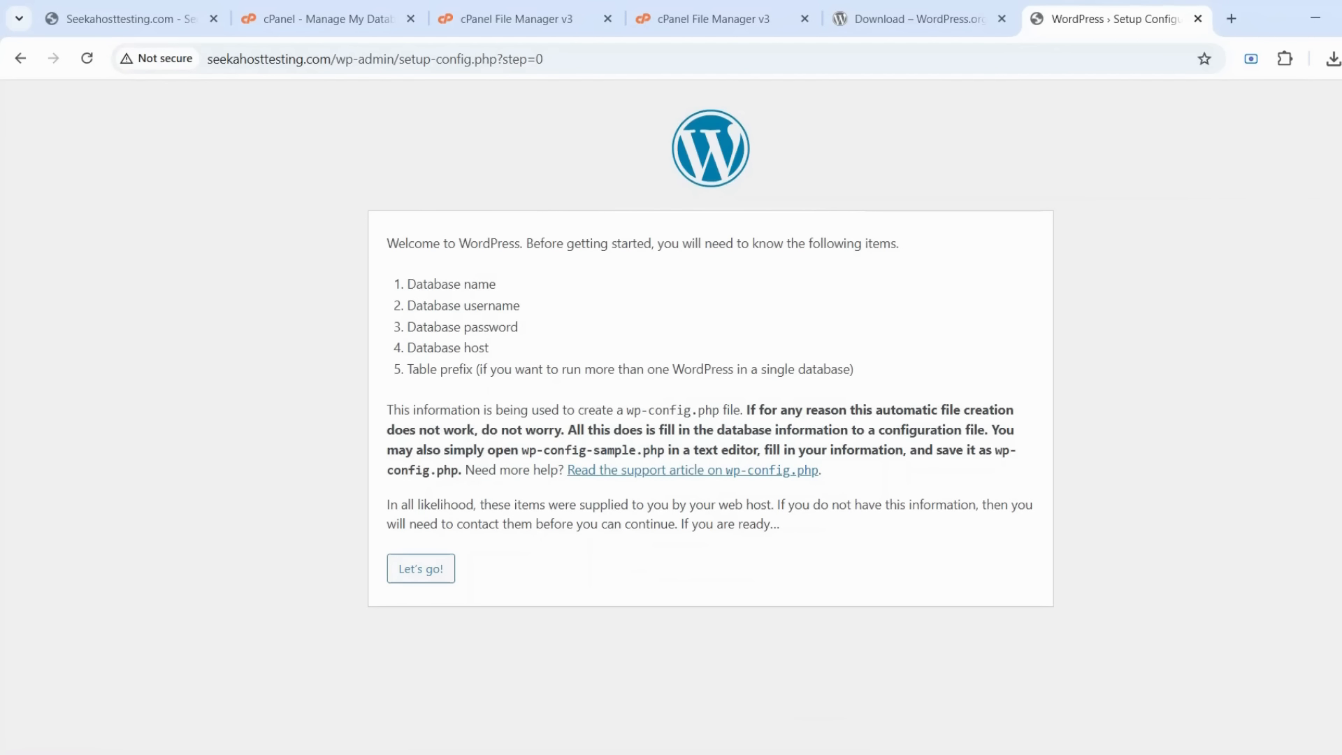
left_click(411, 570)
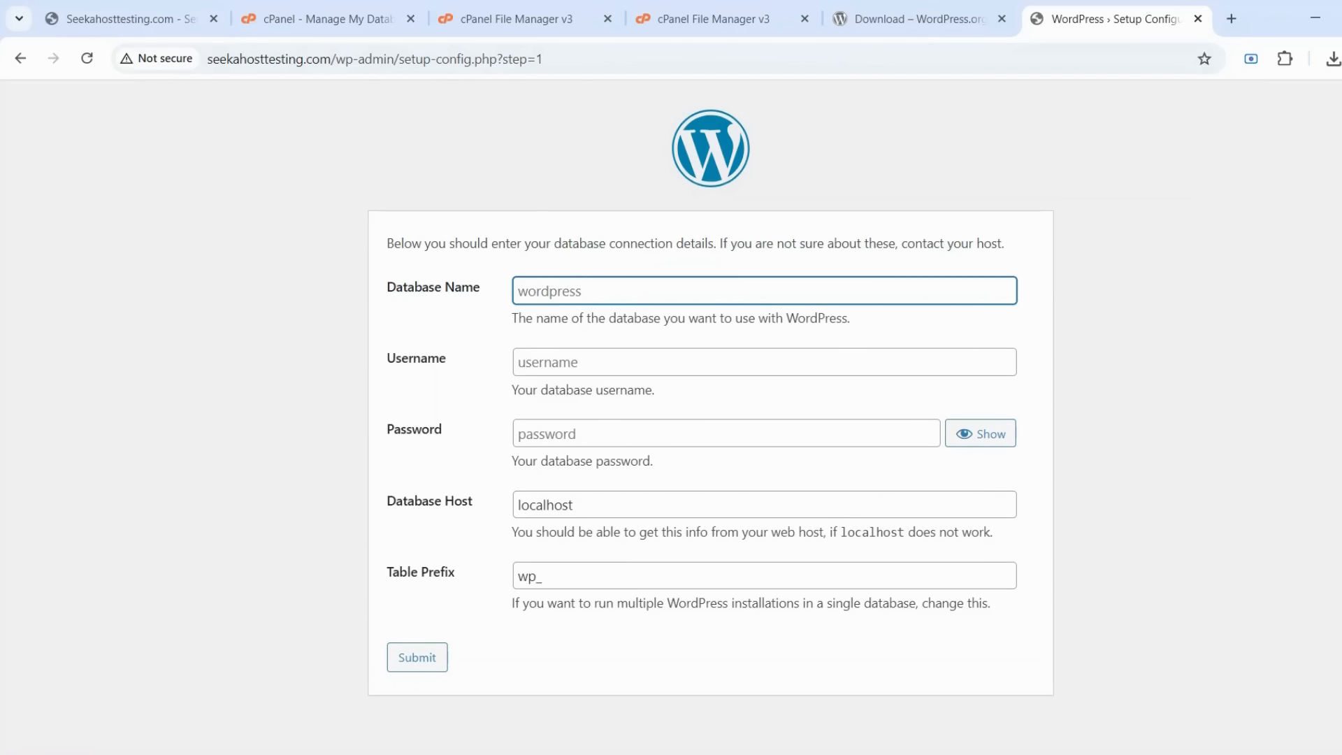
Enter database seekaho5_database with its user's username and password, keeping localhost and wp_, and submit
type("seekaho5_database")
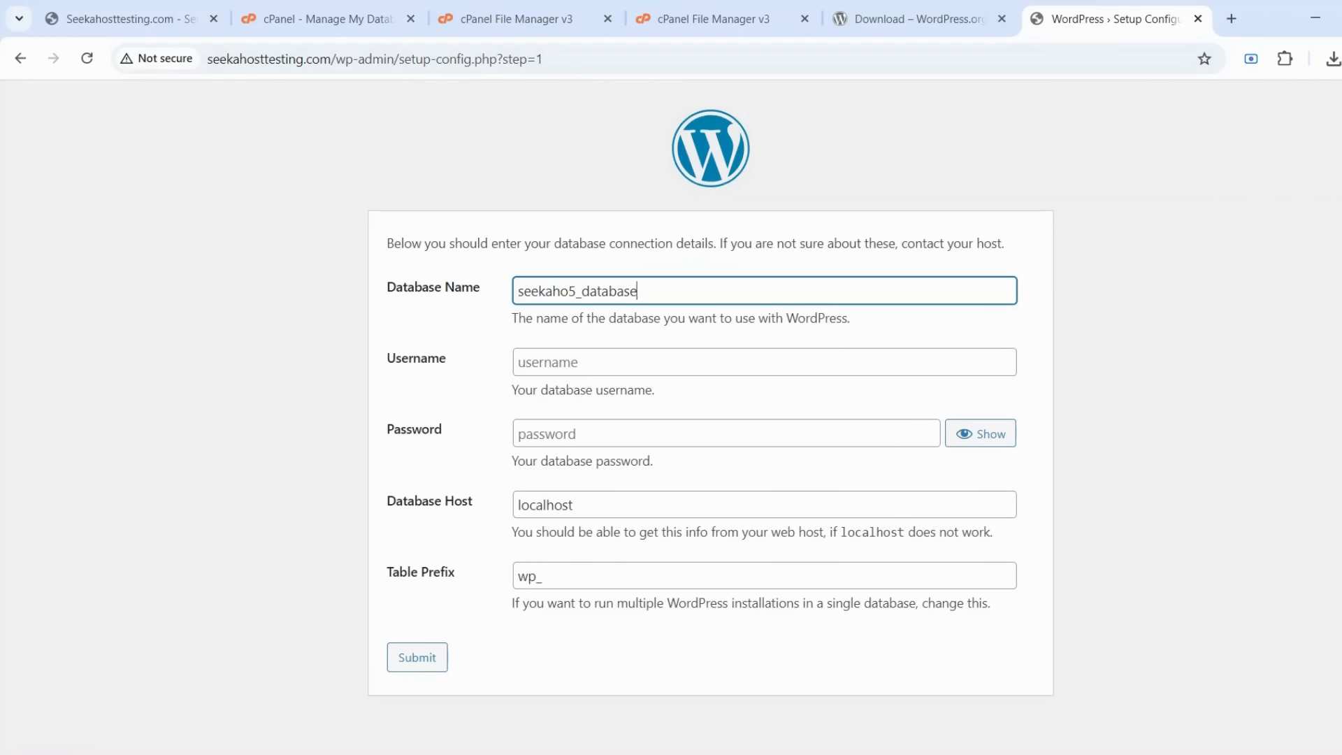
key("Tab")
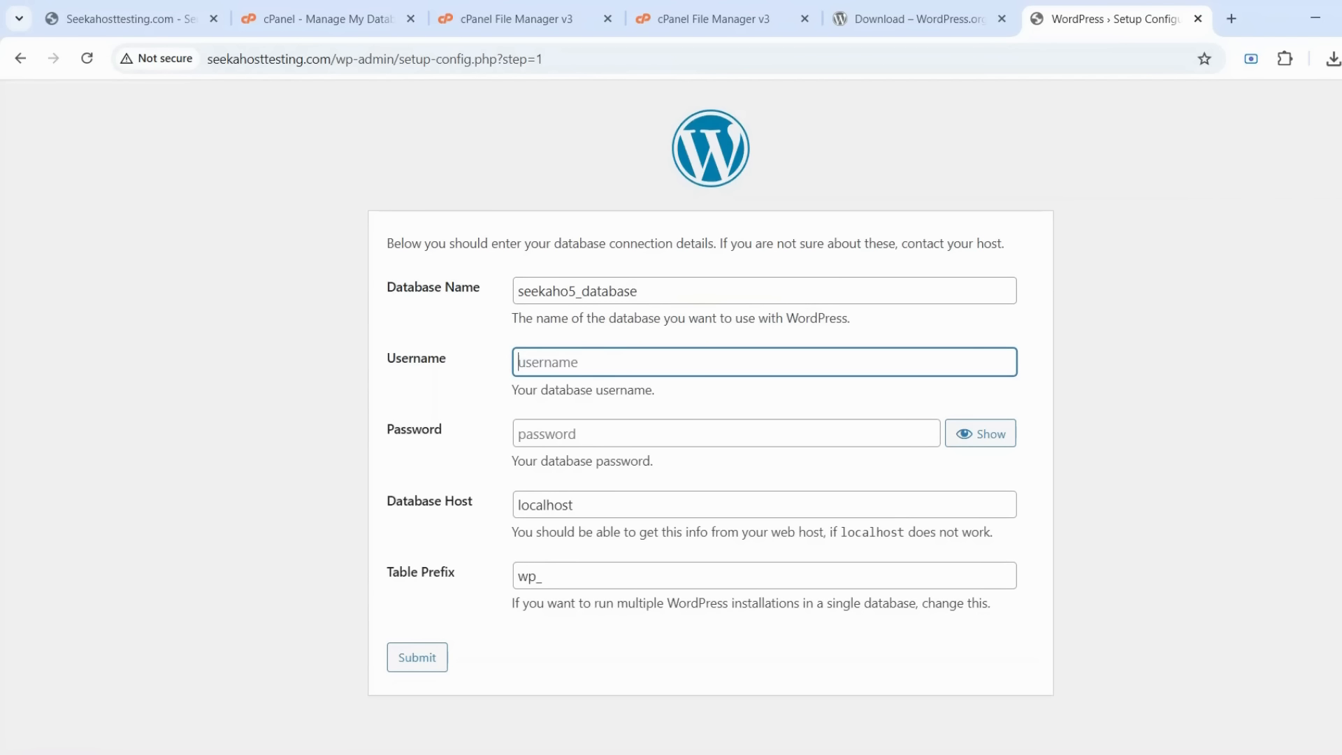
type("seekaho5_user")
key("Tab")
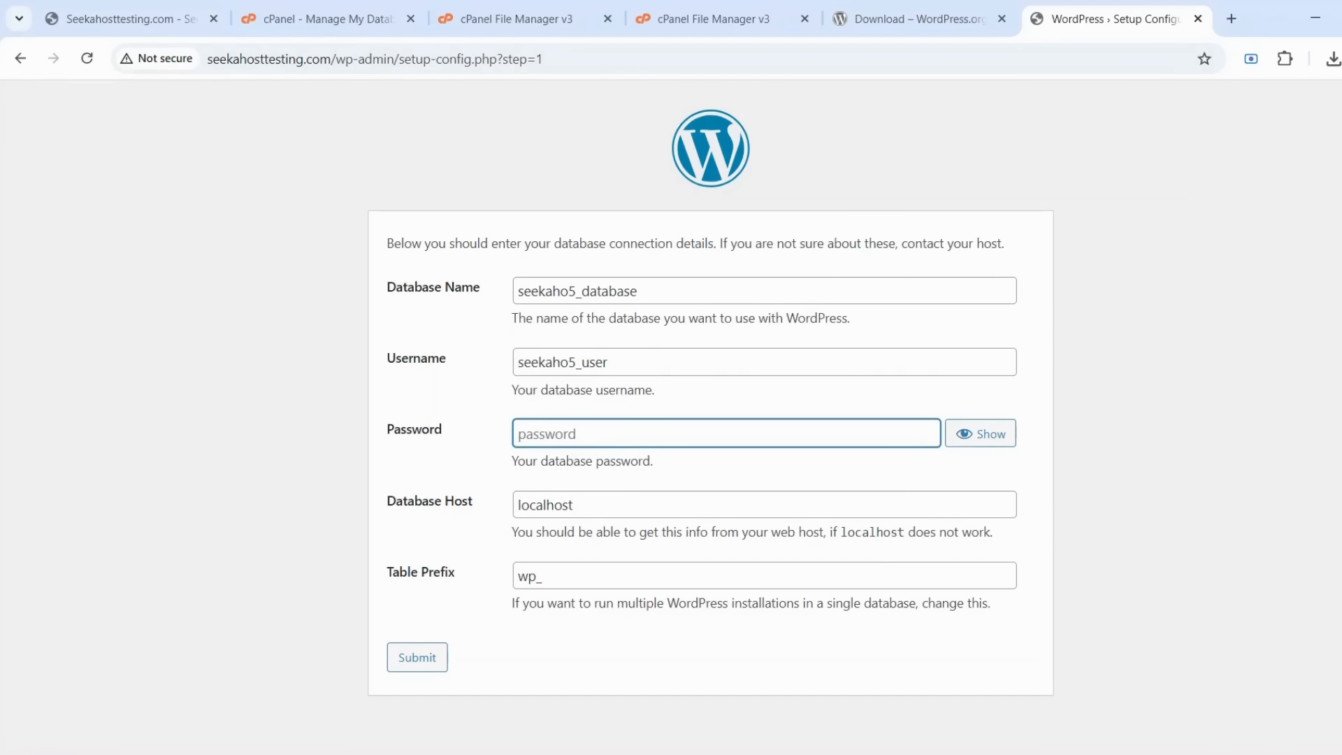
key("ctrl+v")
left_click(424, 670)
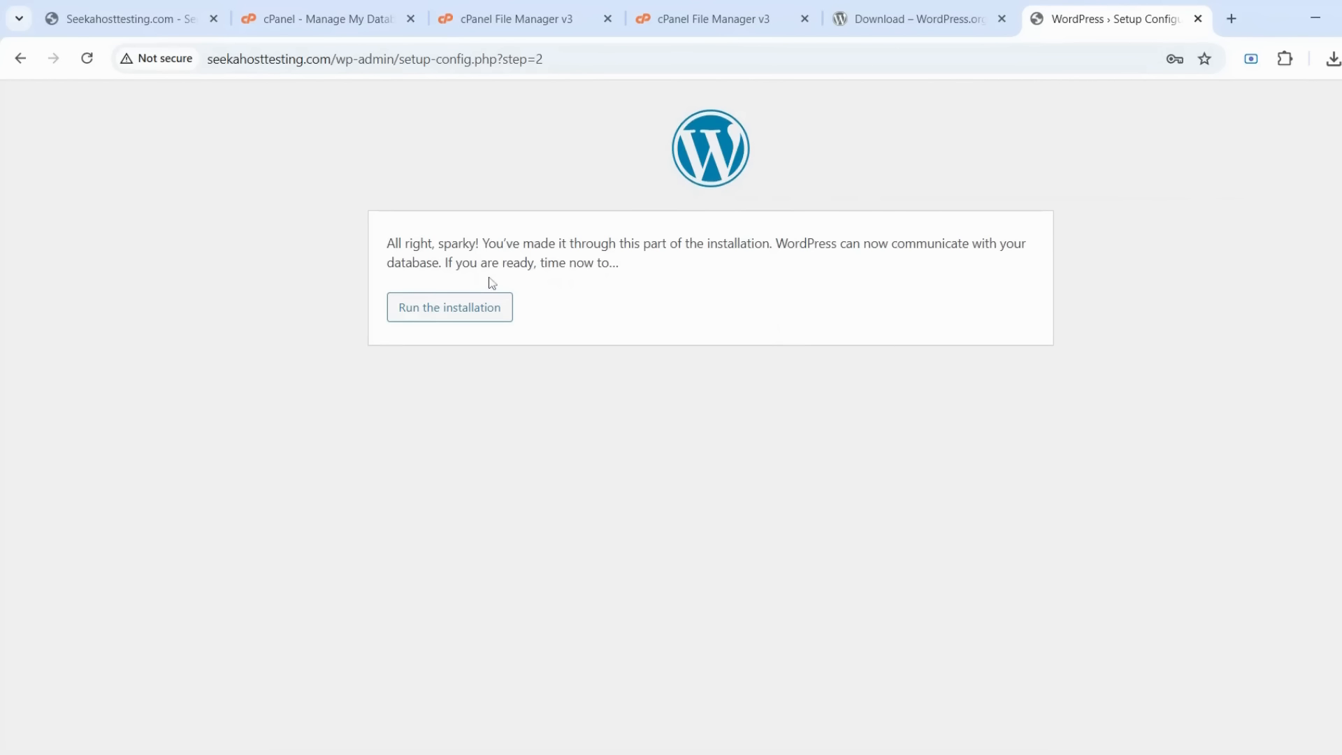
Start the installation with site title SeekaHost Testing, username admin, and copy the generated password
left_click(458, 306)
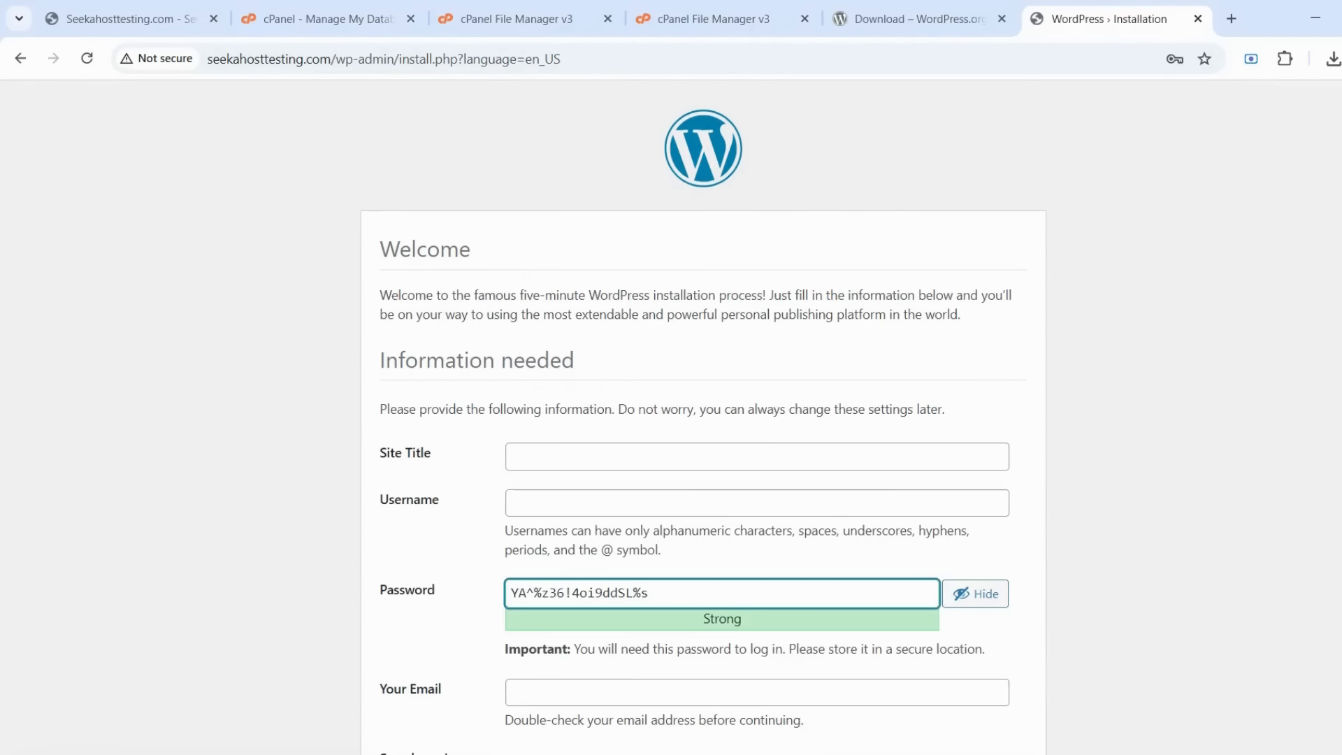
key("Down")
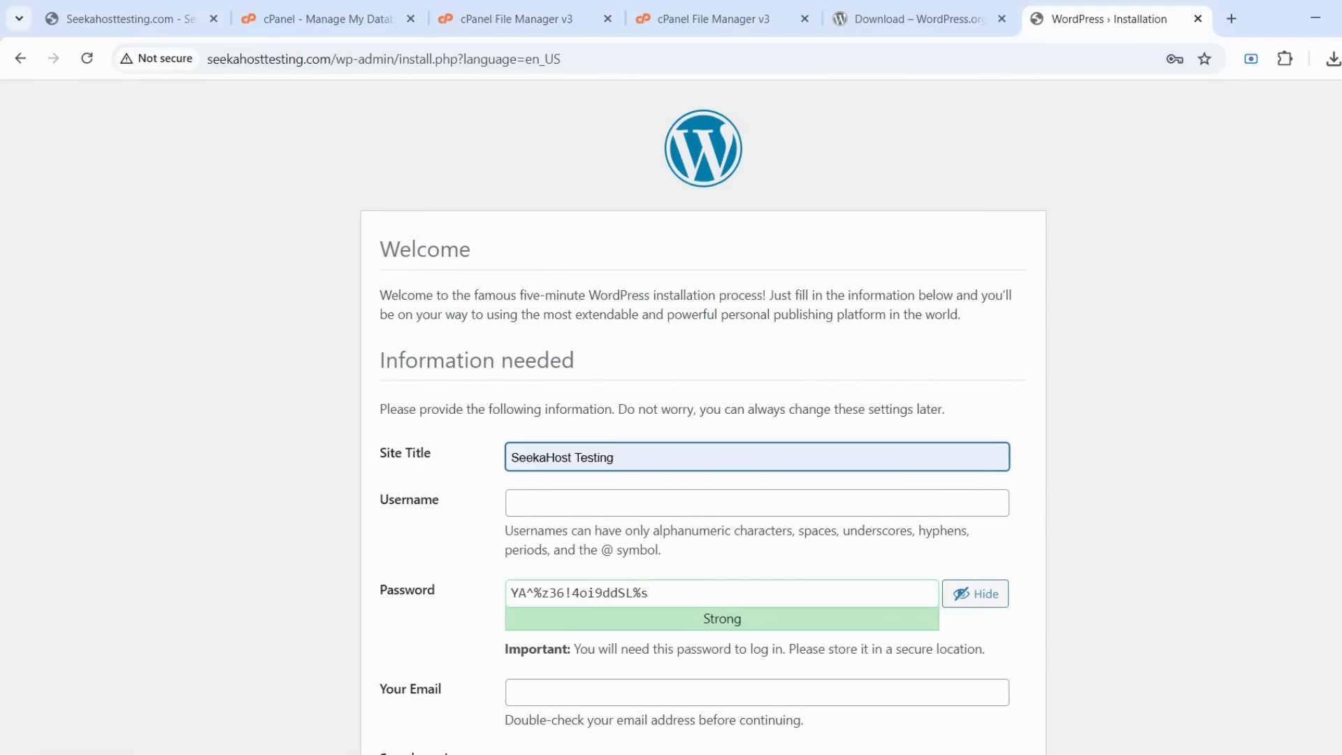
key("Return")
key("Tab")
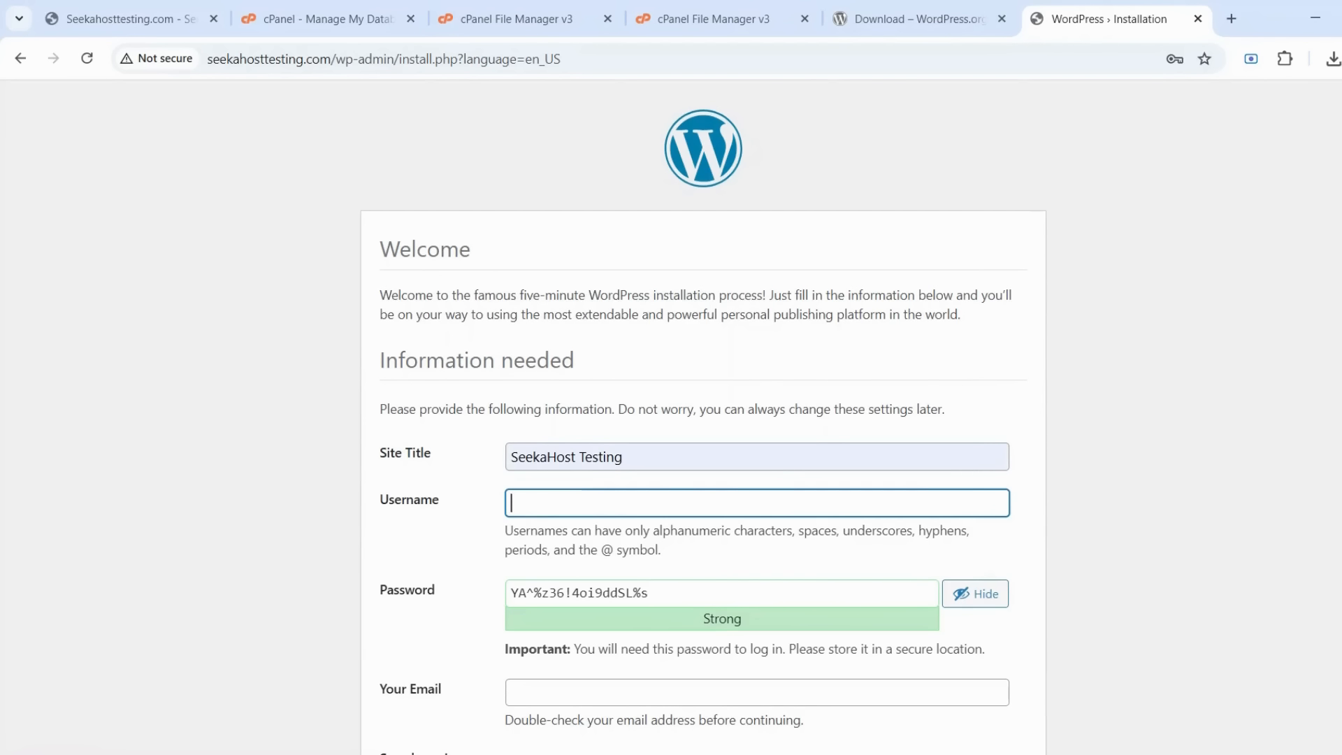
key("Down")
key("Return")
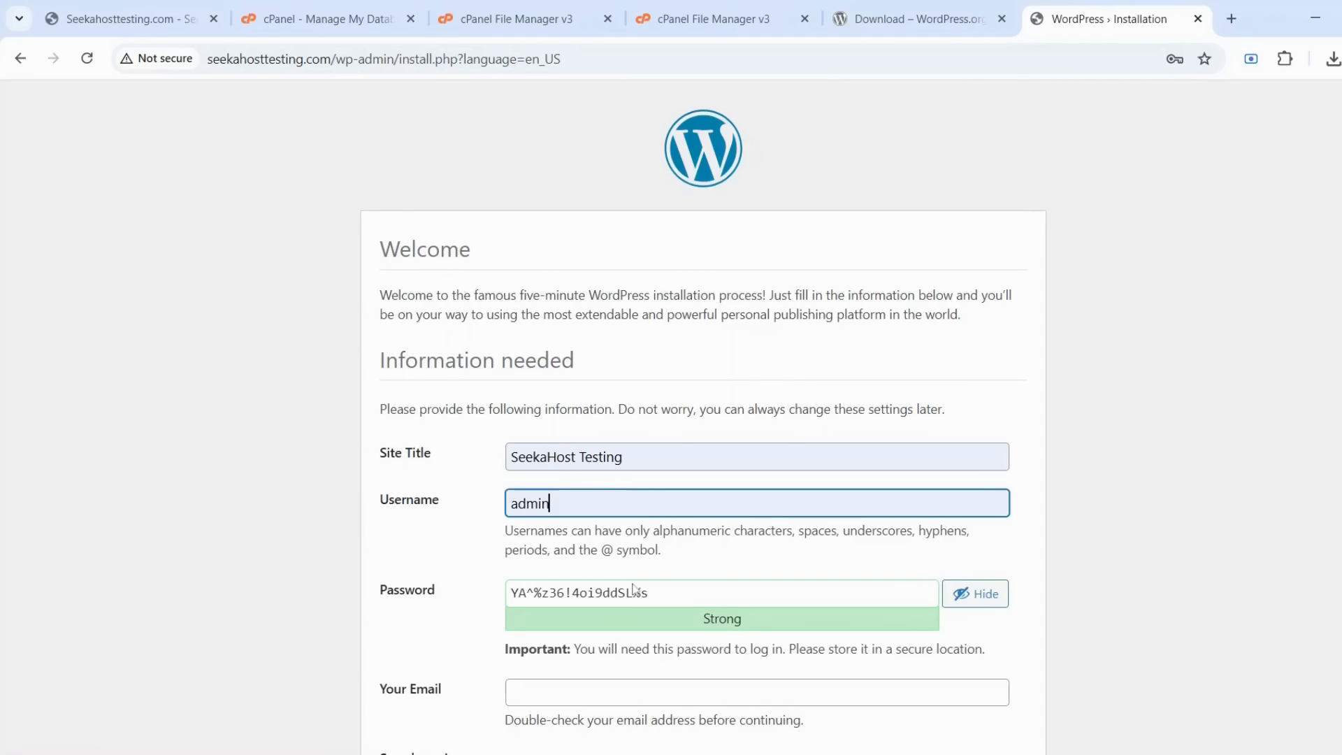
left_click(640, 593)
scroll(639, 592, "down", 1)
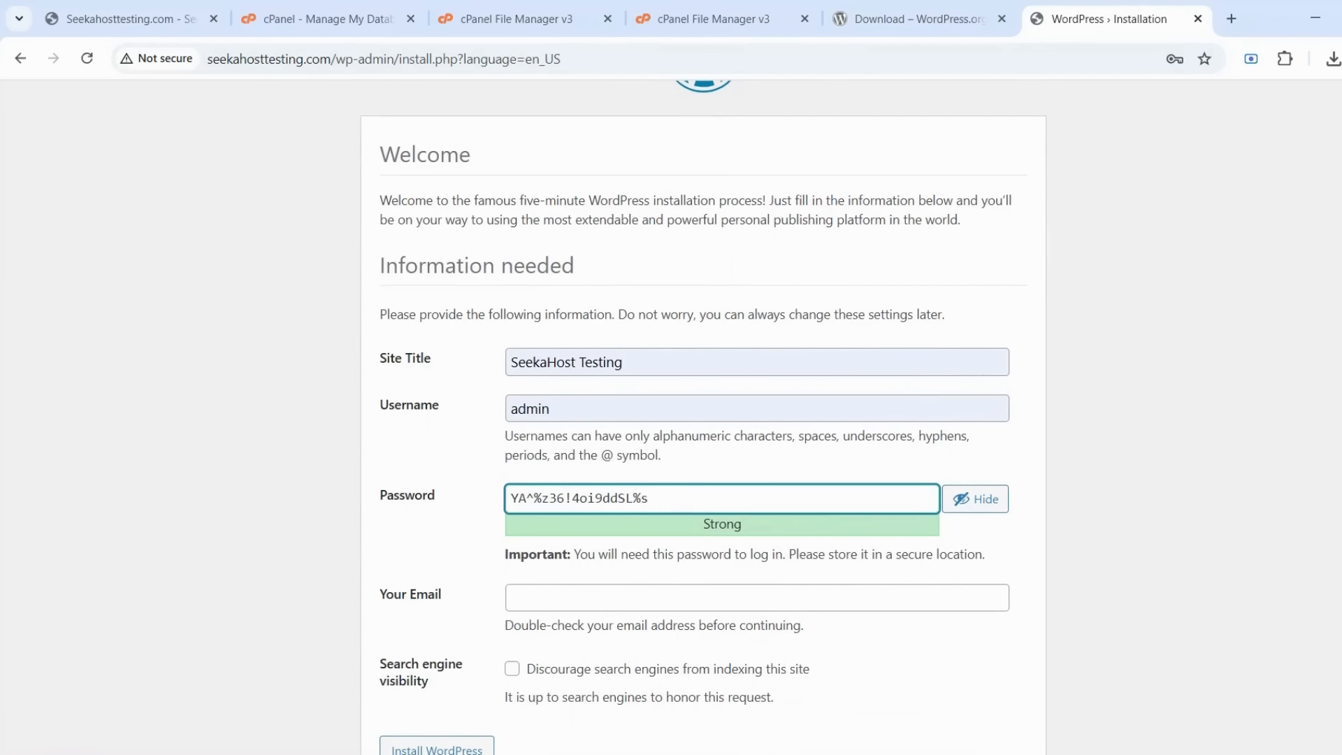
key("ctrl+a")
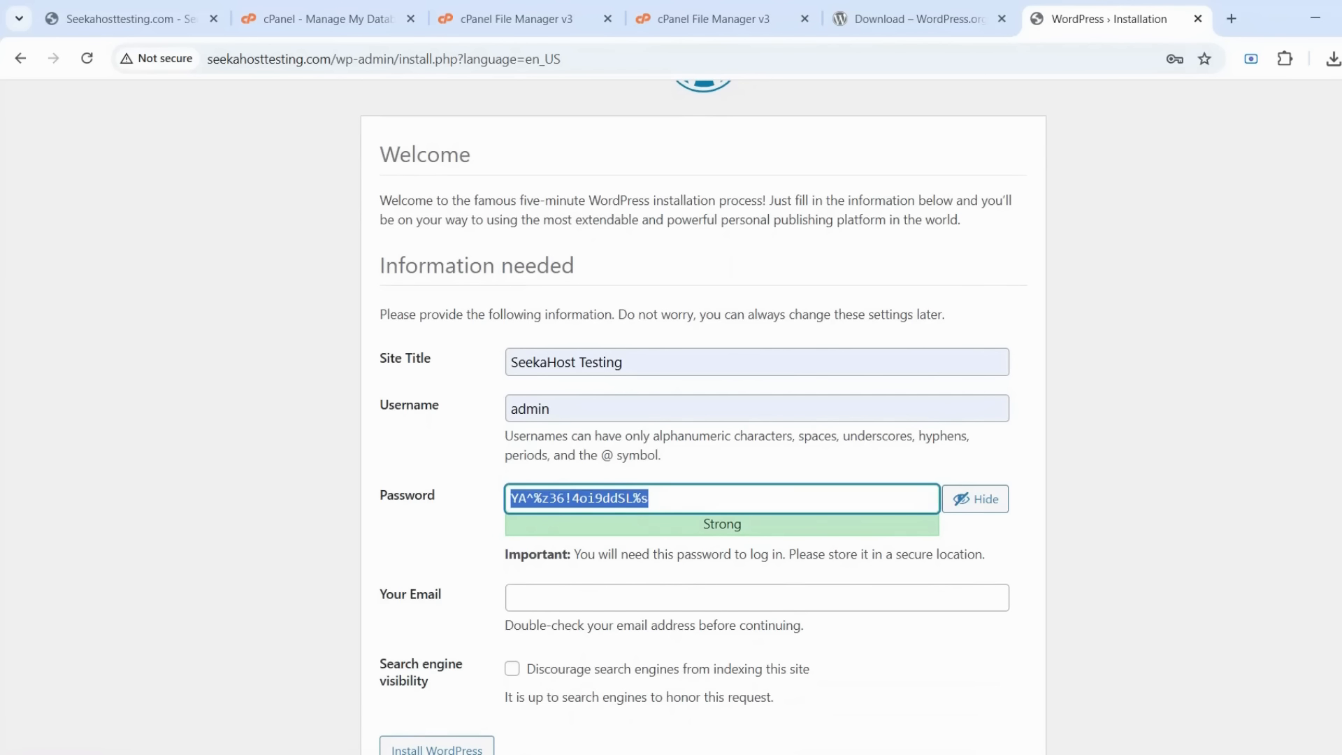
Fill in the admin e-mail address and install WordPress
left_click(640, 598)
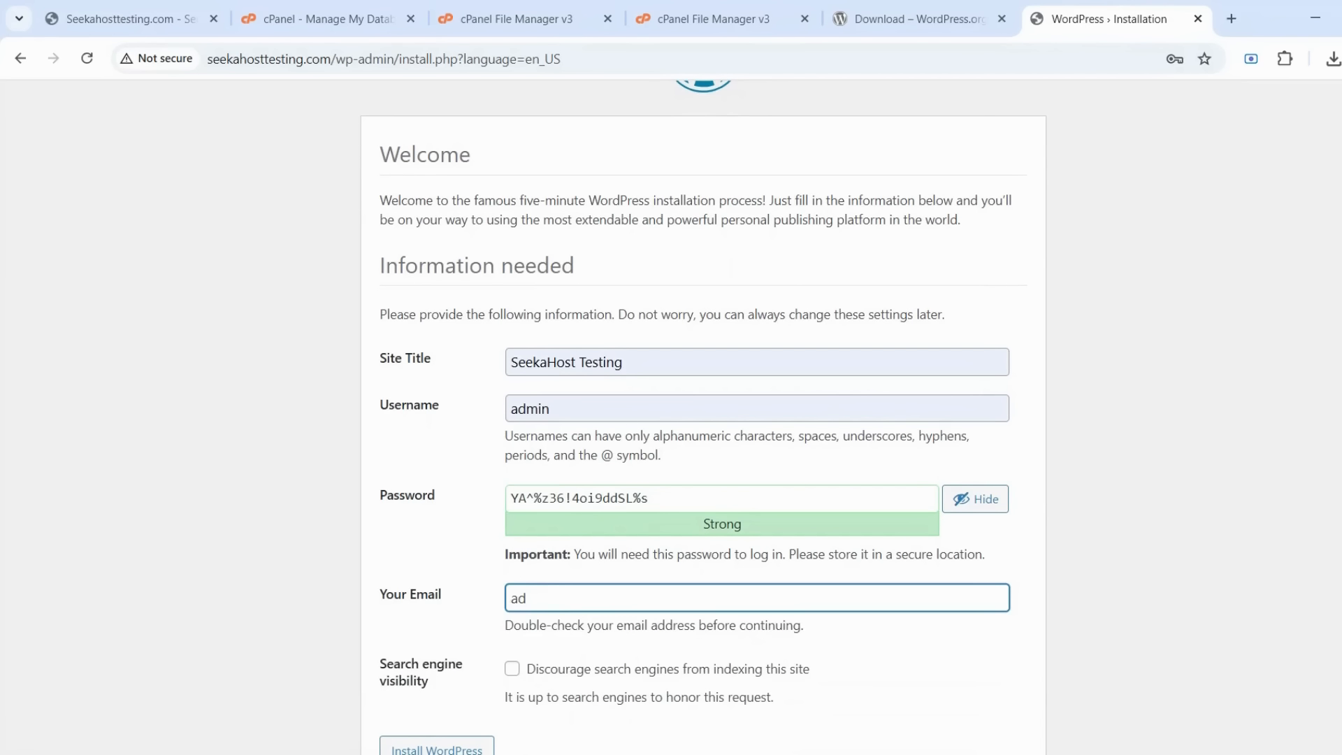
scroll(461, 667, "down", 1)
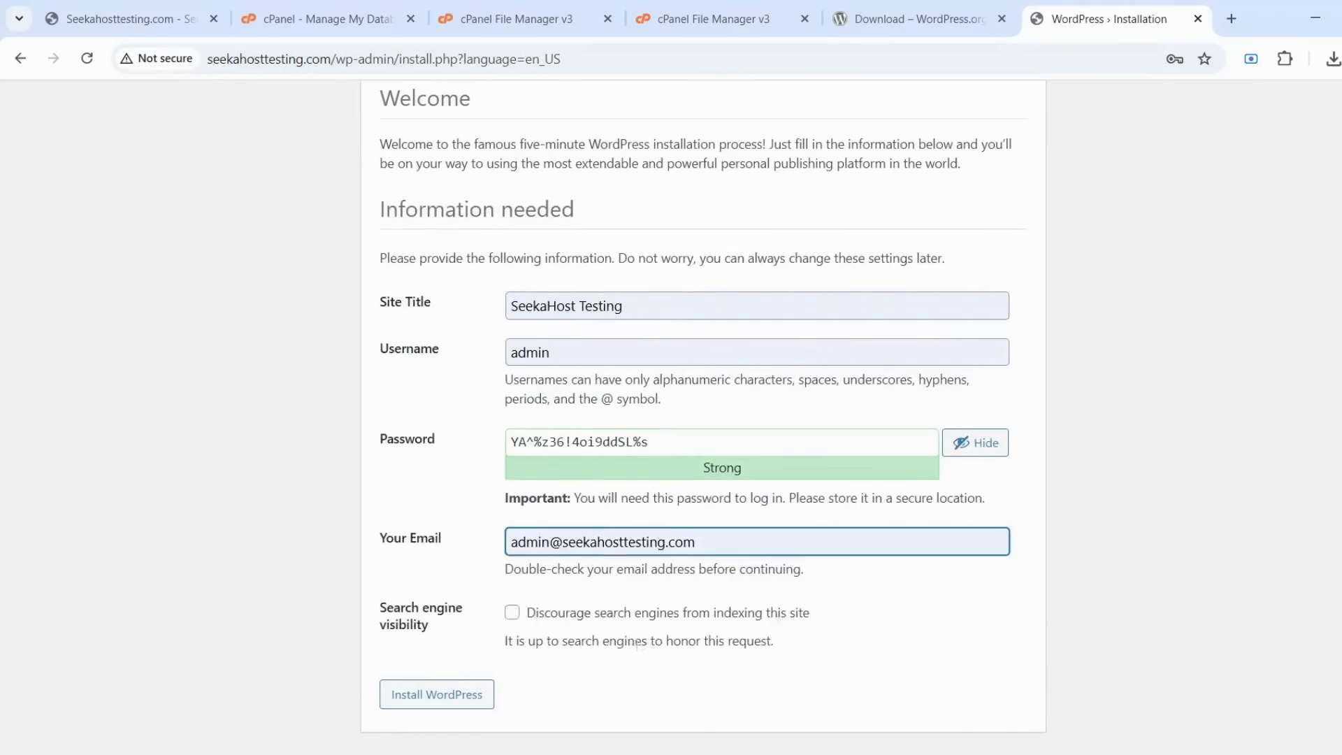
left_click(436, 693)
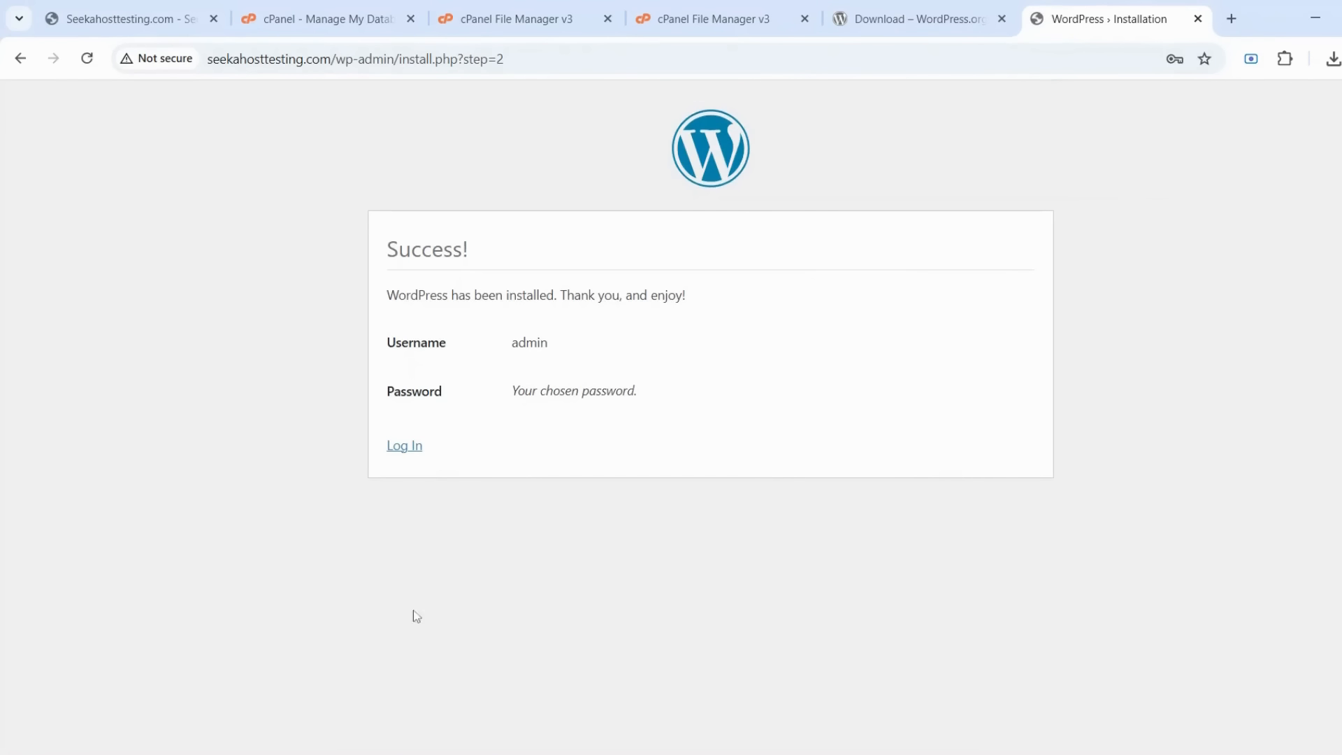
Sign in as admin with the copied generated password to open the Dashboard
left_click(416, 447)
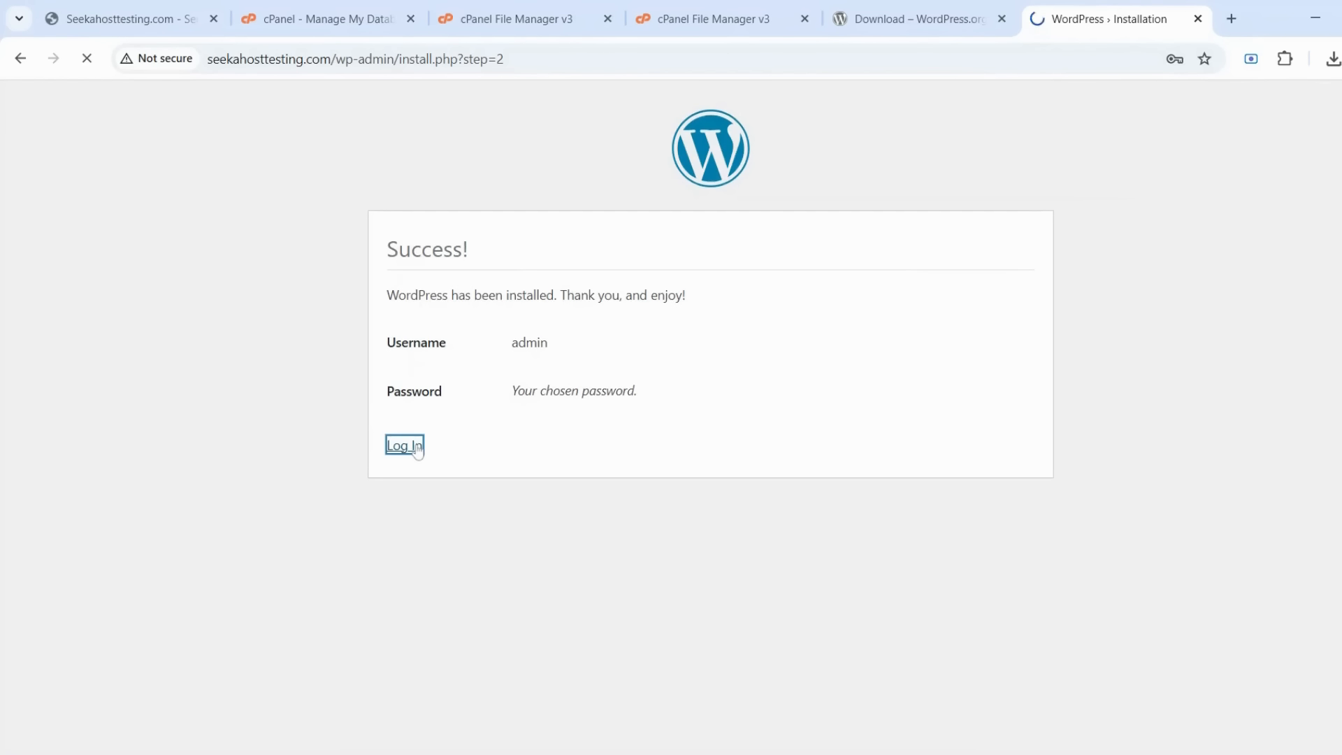
type("admin")
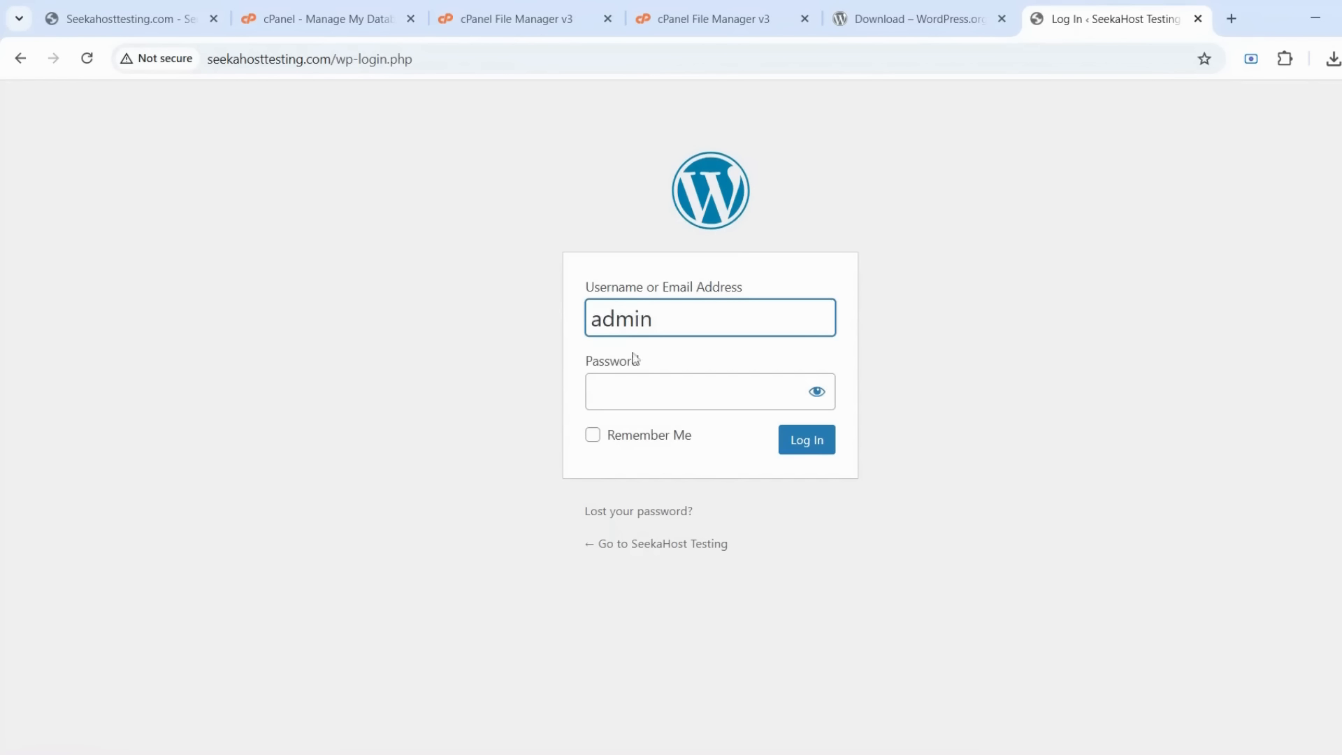
key("Tab")
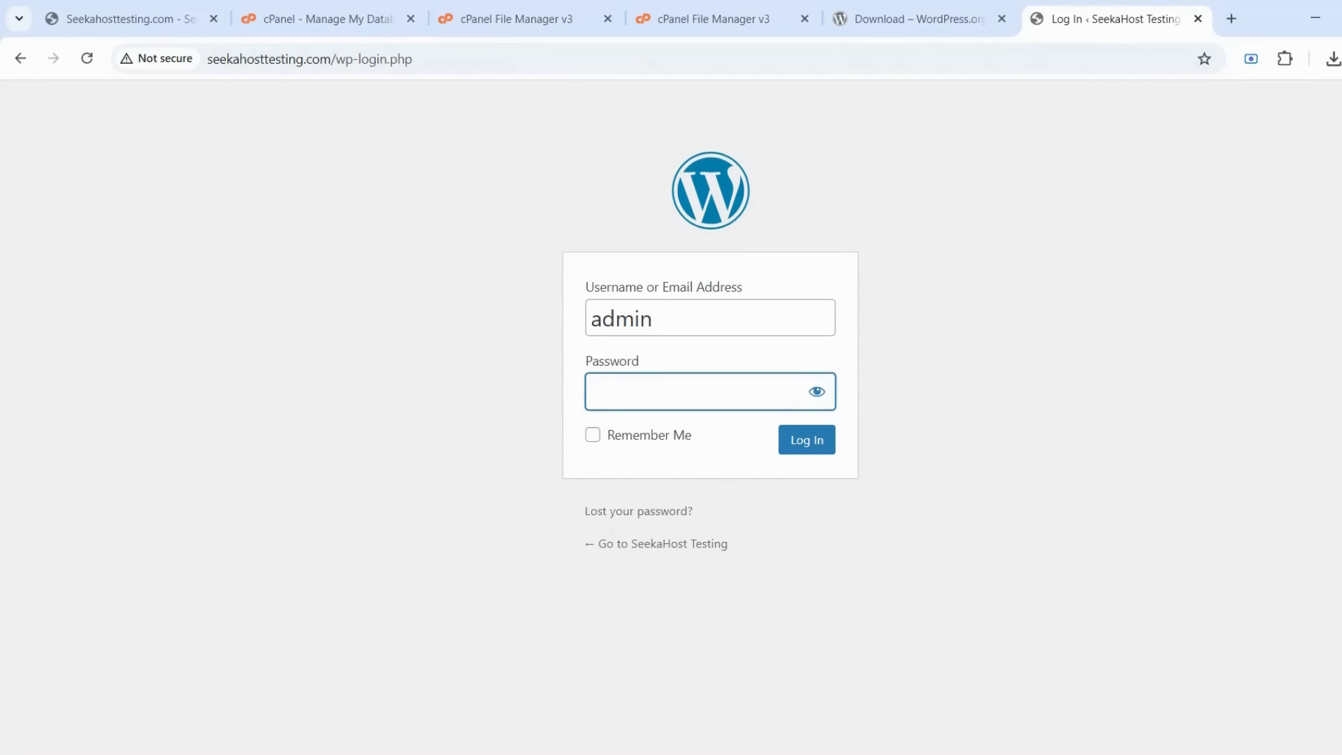
key("ctrl+v")
left_click(804, 445)
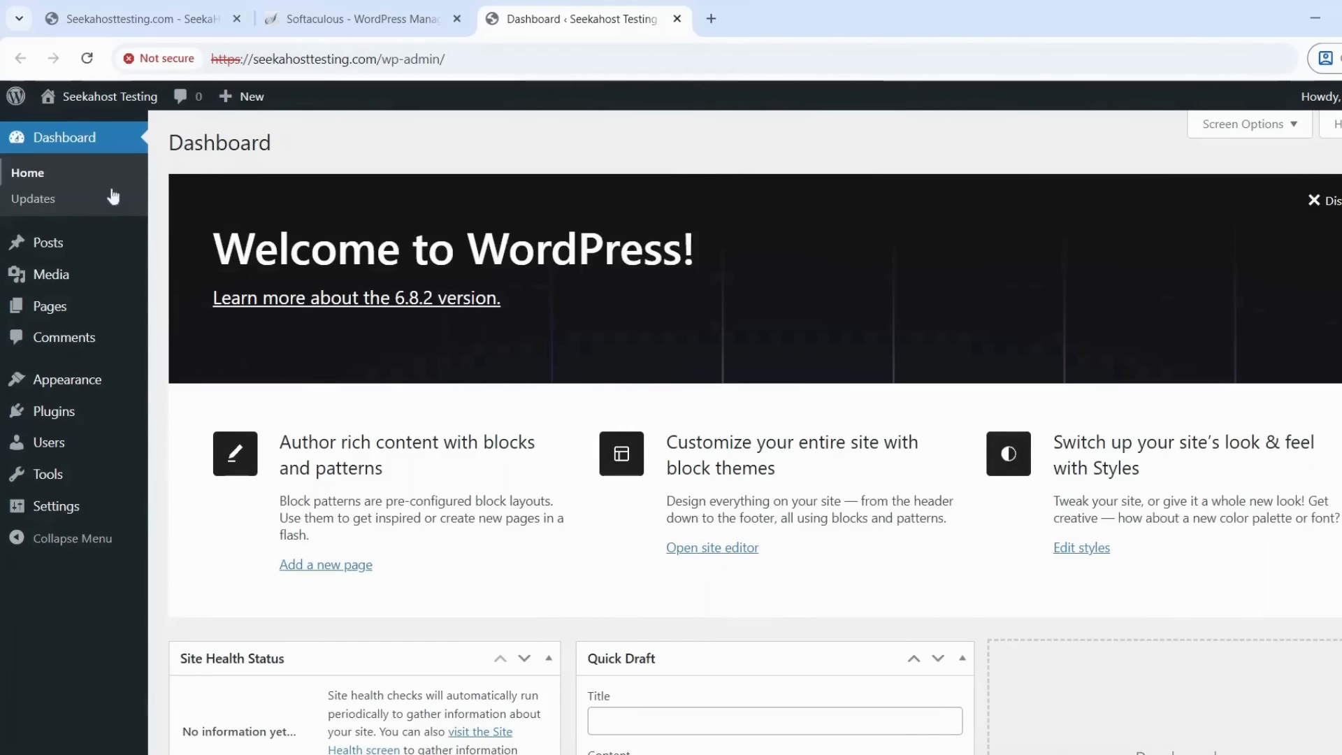
mouse_move(76, 241)
mouse_move(75, 311)
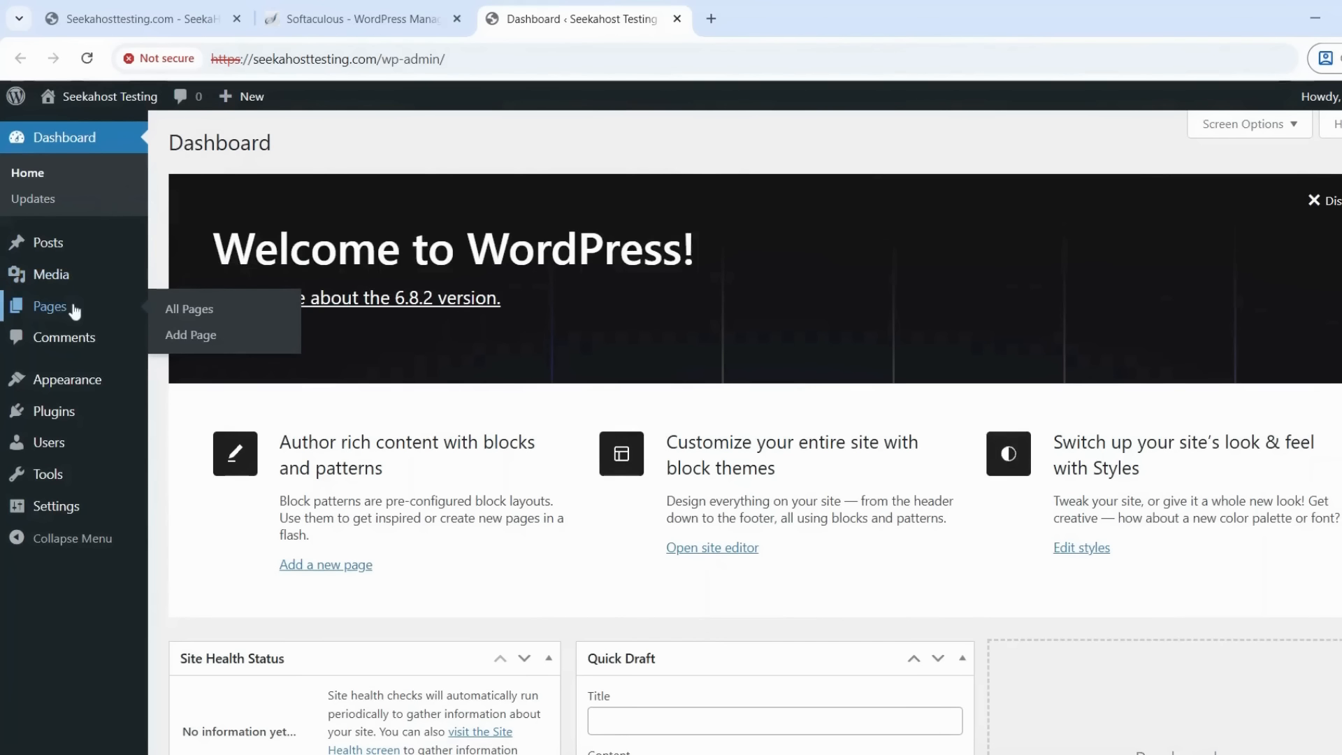